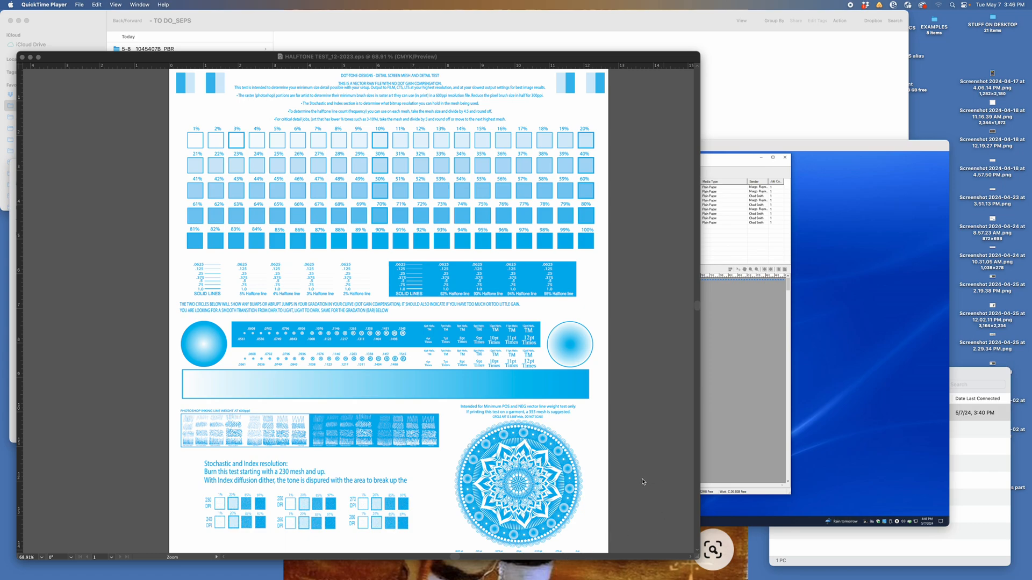
Redefine the "SPOT BLACK on white shirt" spot swatch with 0% cyan and 100% black.
{"action": "left_click", "coordinate": [654, 401]}
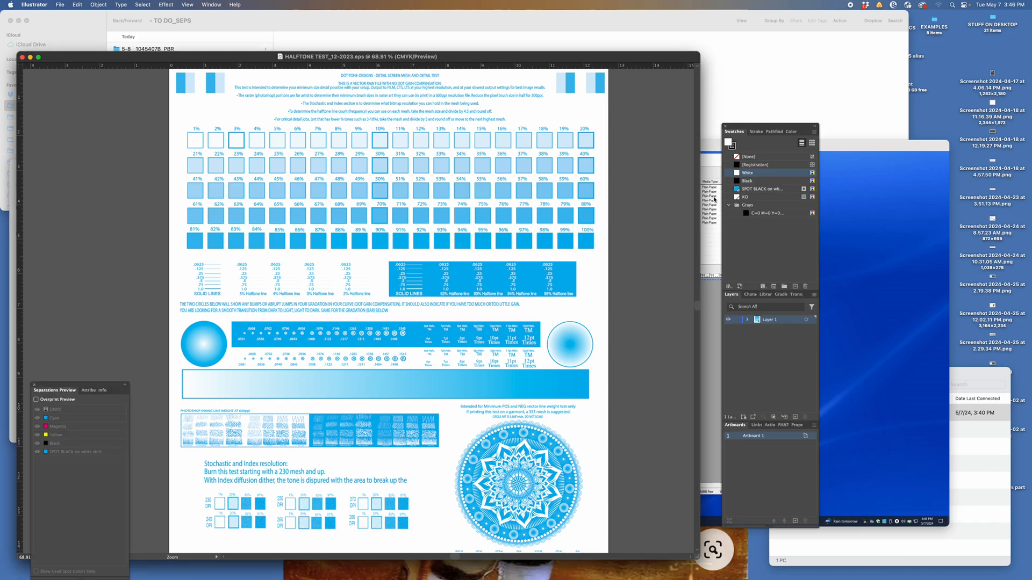
{"action": "double_click", "coordinate": [736, 191]}
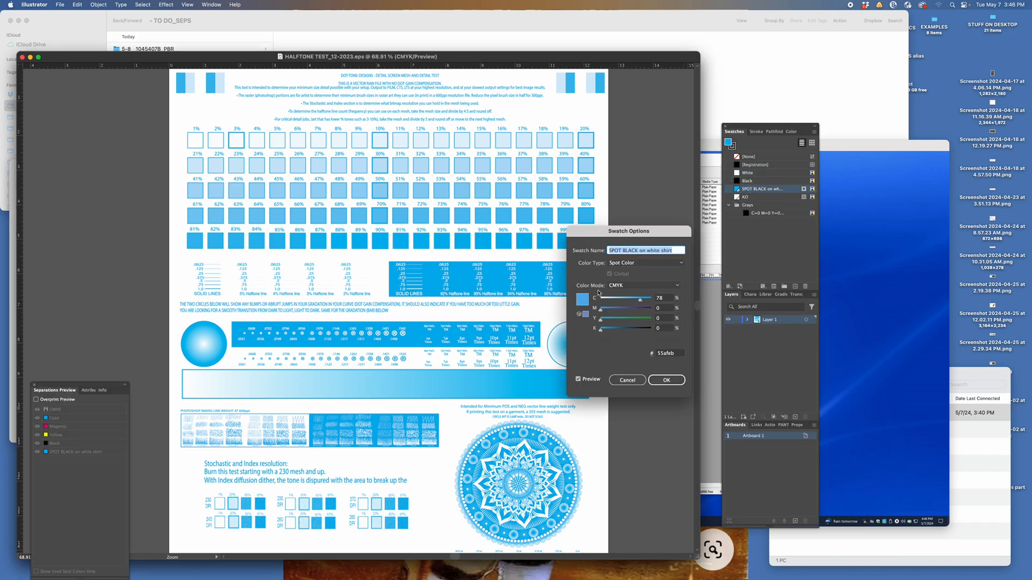
{"action": "left_click_drag", "start_coordinate": [603, 330], "coordinate": [660, 331]}
{"action": "left_click", "coordinate": [666, 383]}
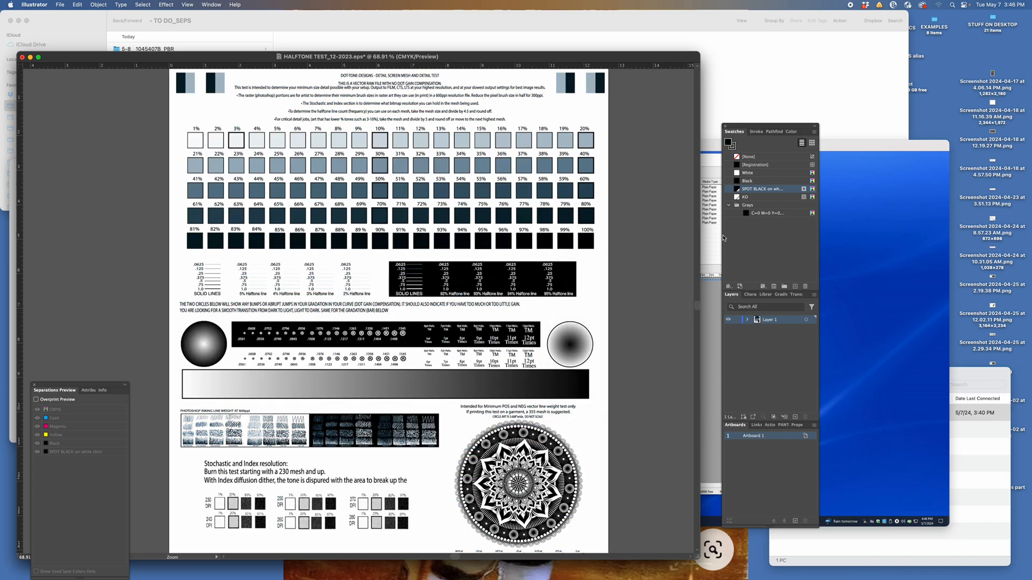
{"action": "double_click", "coordinate": [738, 190]}
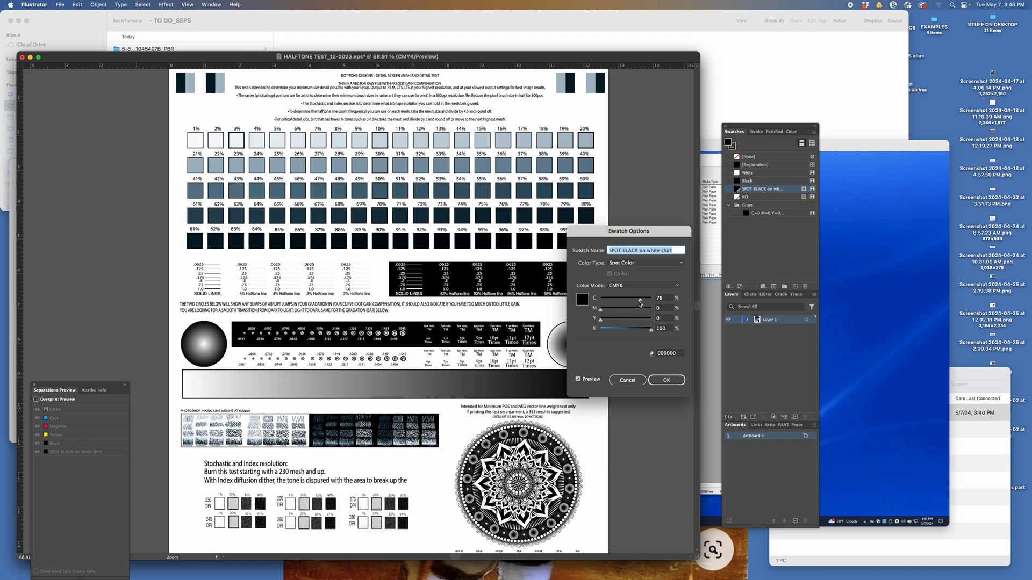
{"action": "left_click_drag", "start_coordinate": [640, 303], "coordinate": [600, 299]}
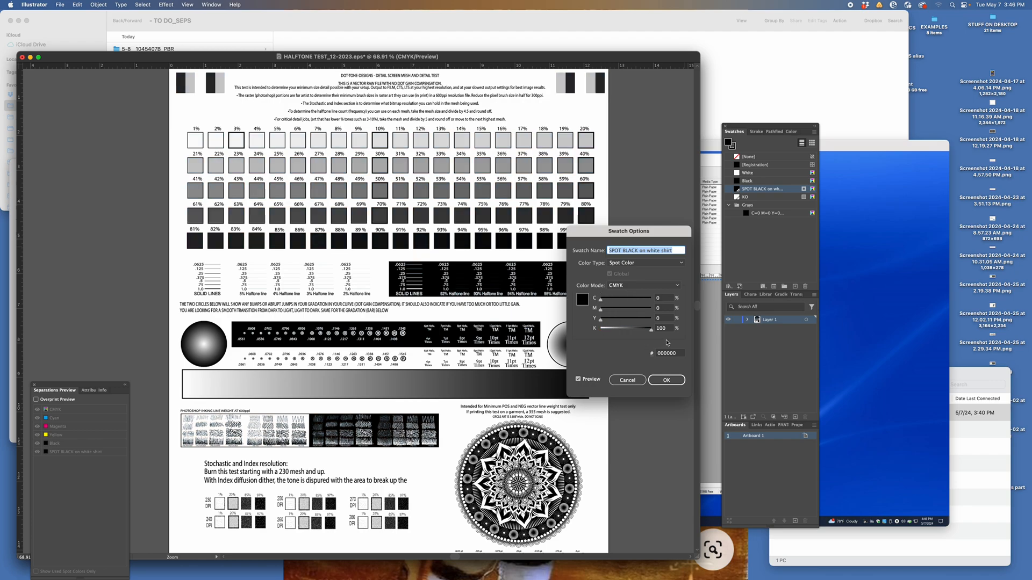
{"action": "left_click", "coordinate": [661, 381]}
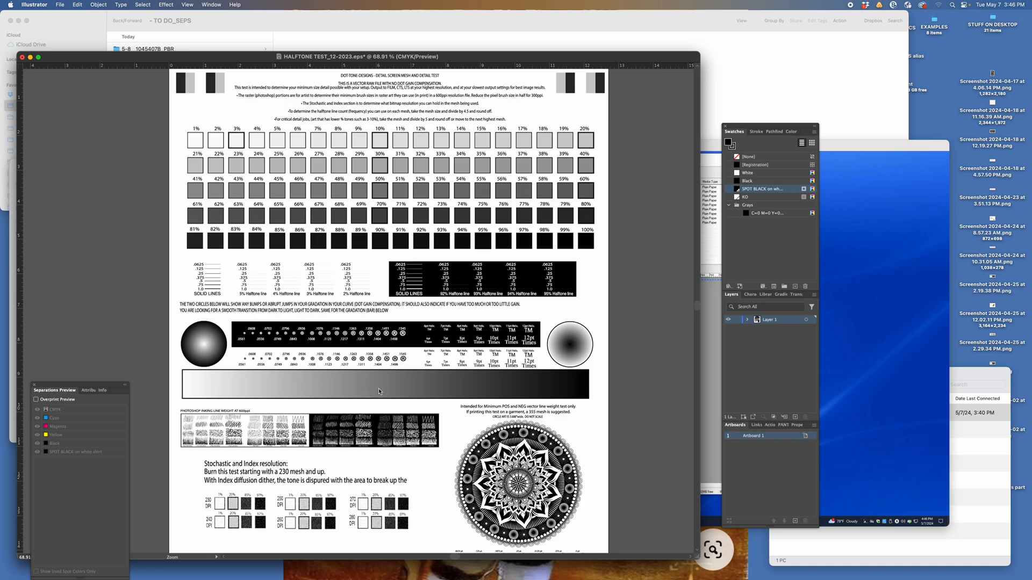
Select the gradation bar and the grid of tint squares in turn to examine them, and leave both deselected.
{"action": "key", "text": "z"}
{"action": "key", "text": "v"}
{"action": "left_click", "coordinate": [411, 397]}
{"action": "key", "text": "z"}
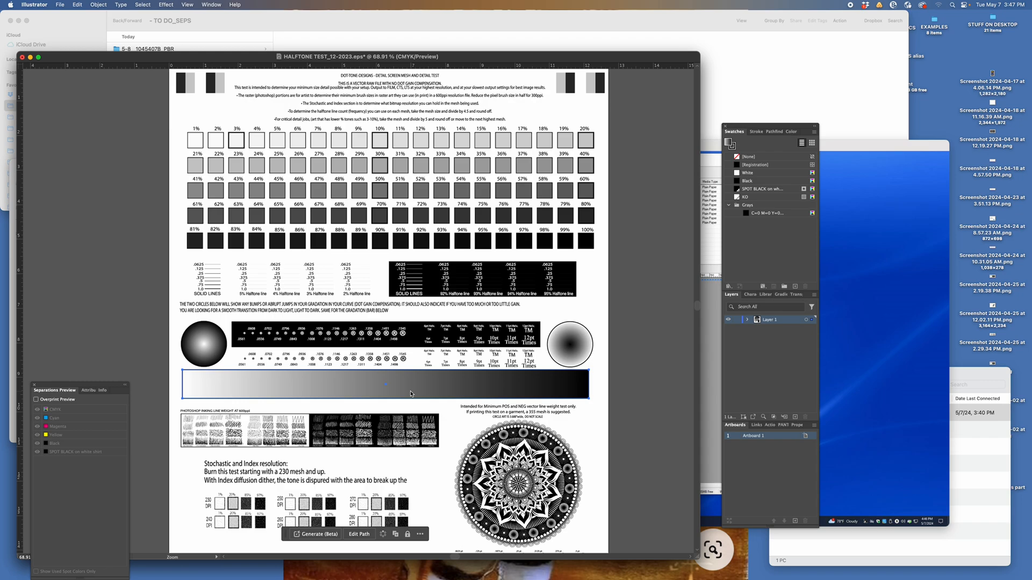
{"action": "left_click", "coordinate": [171, 226]}
{"action": "key", "text": "v"}
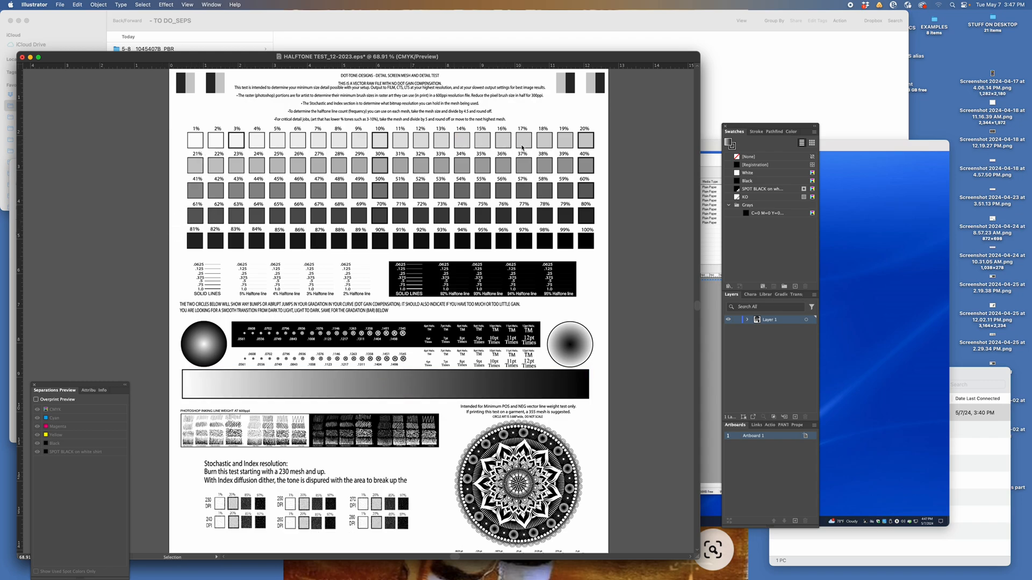
{"action": "left_click", "coordinate": [419, 141]}
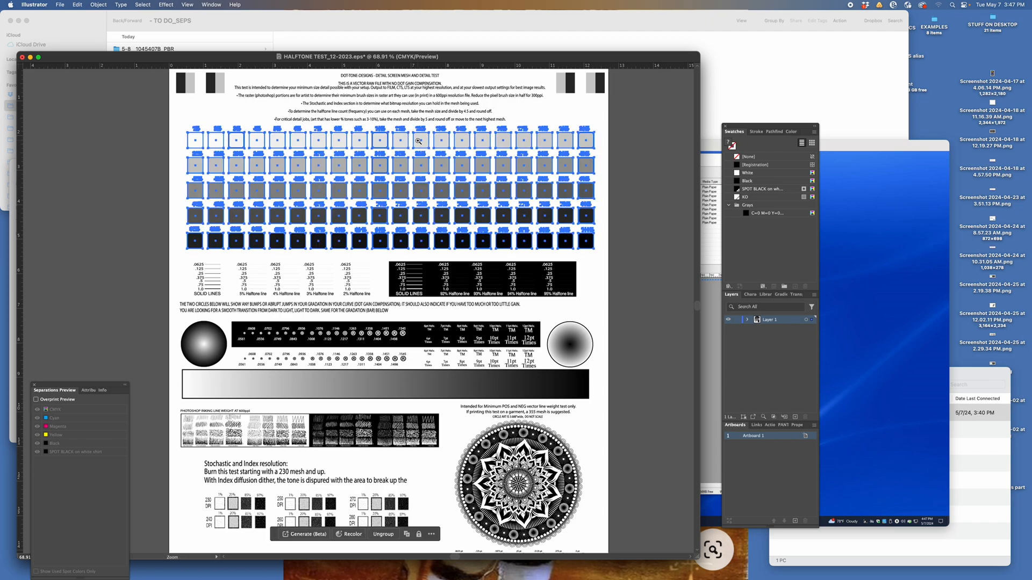
{"action": "left_click", "coordinate": [90, 158]}
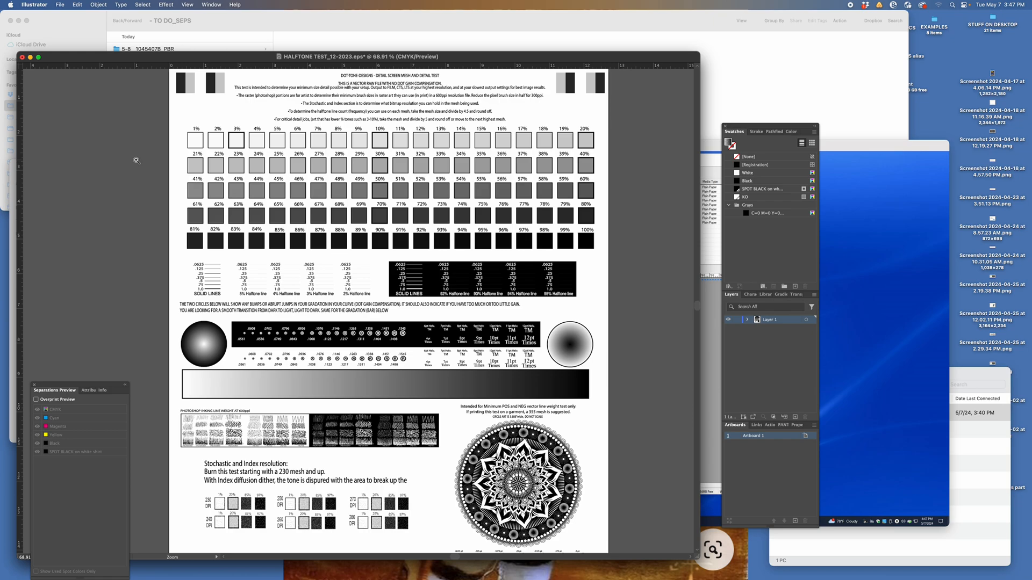
Restore the main application window, isolate the 5% square from its group with Direct Selection, and show its spot colour tint.
{"action": "mouse_move", "coordinate": [441, 576]}
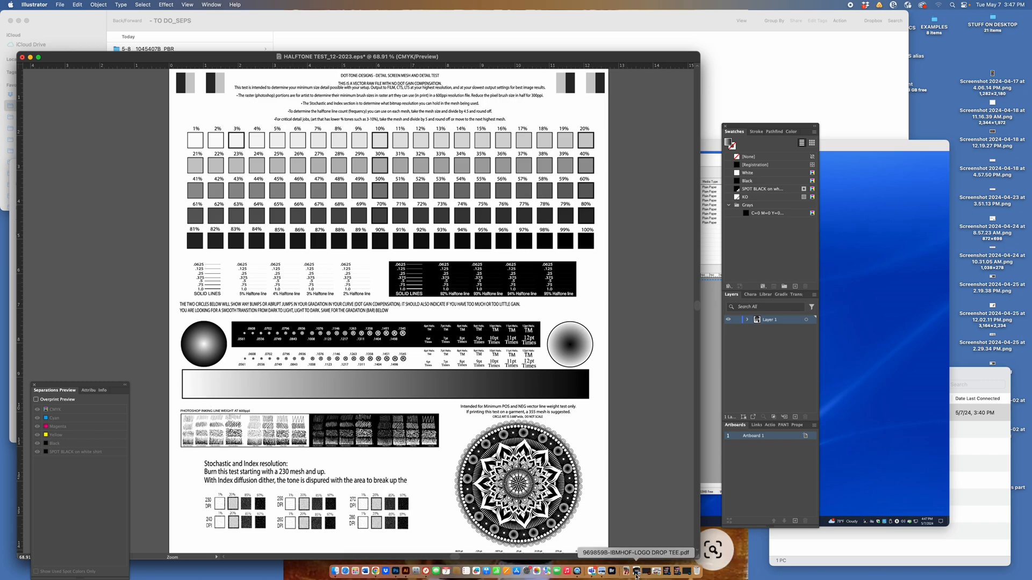
{"action": "left_click", "coordinate": [647, 574]}
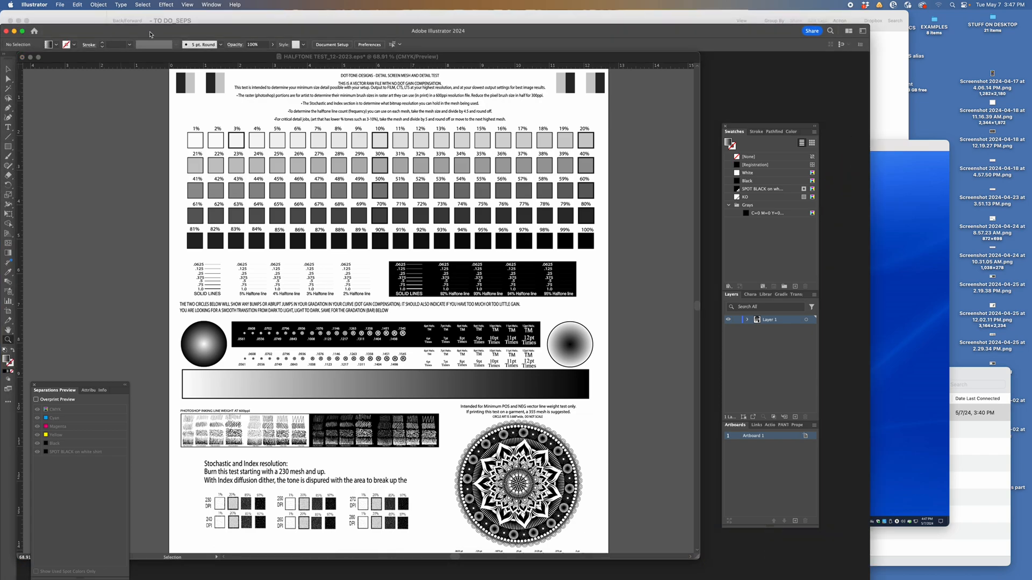
{"action": "left_click", "coordinate": [8, 69]}
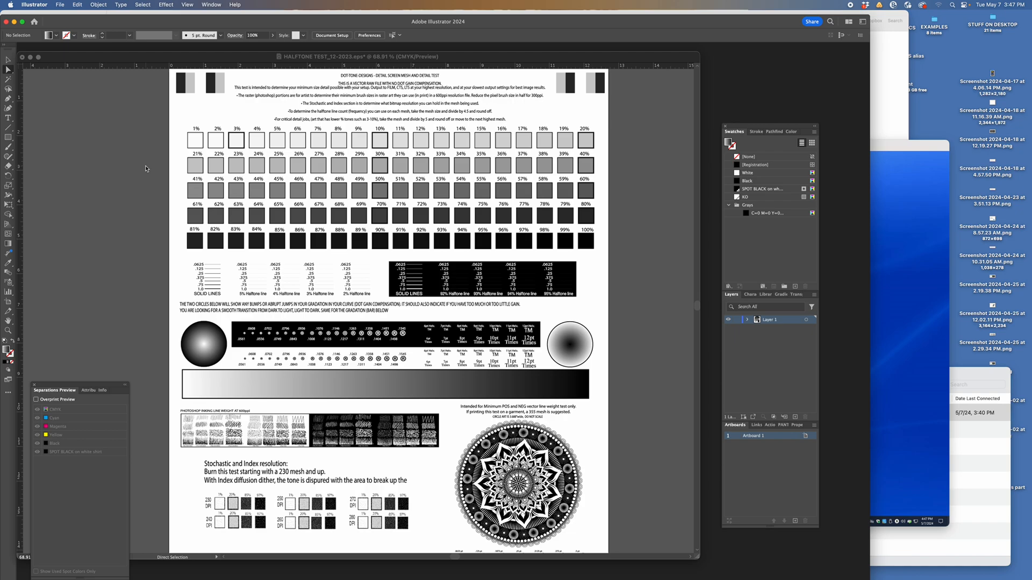
{"action": "left_click", "coordinate": [287, 144]}
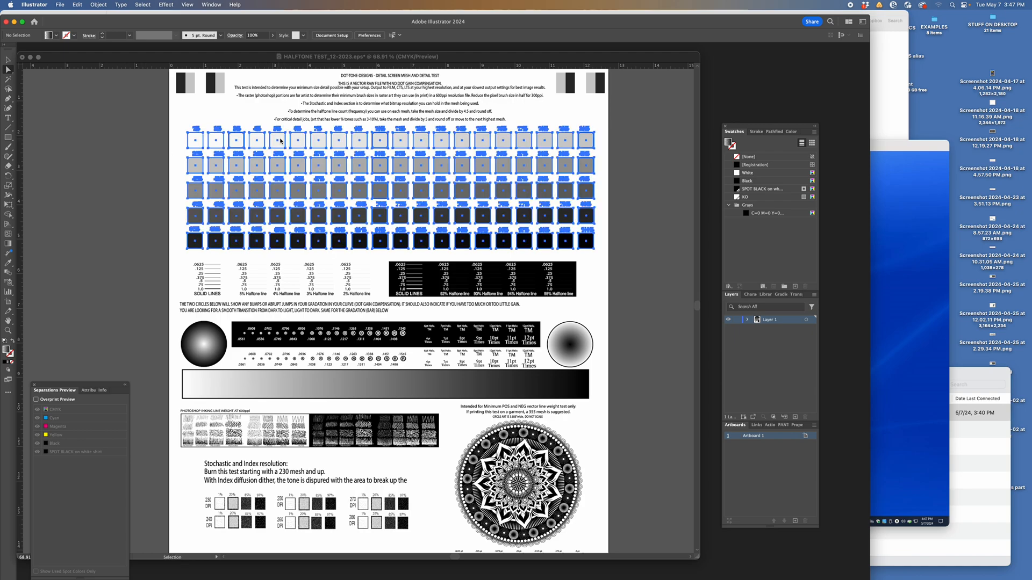
{"action": "left_click", "coordinate": [142, 139]}
{"action": "left_click", "coordinate": [278, 140]}
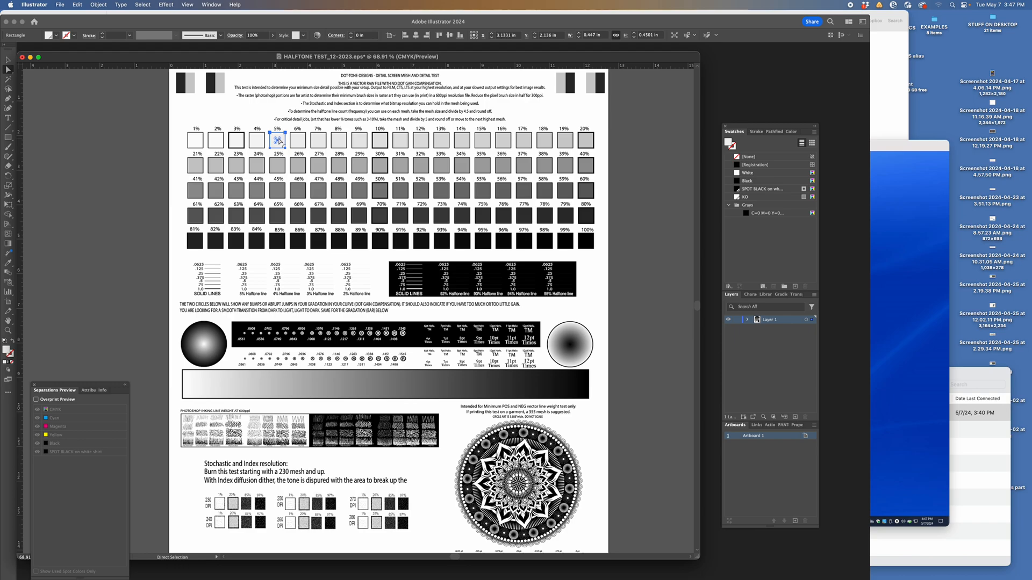
{"action": "left_click", "coordinate": [792, 132]}
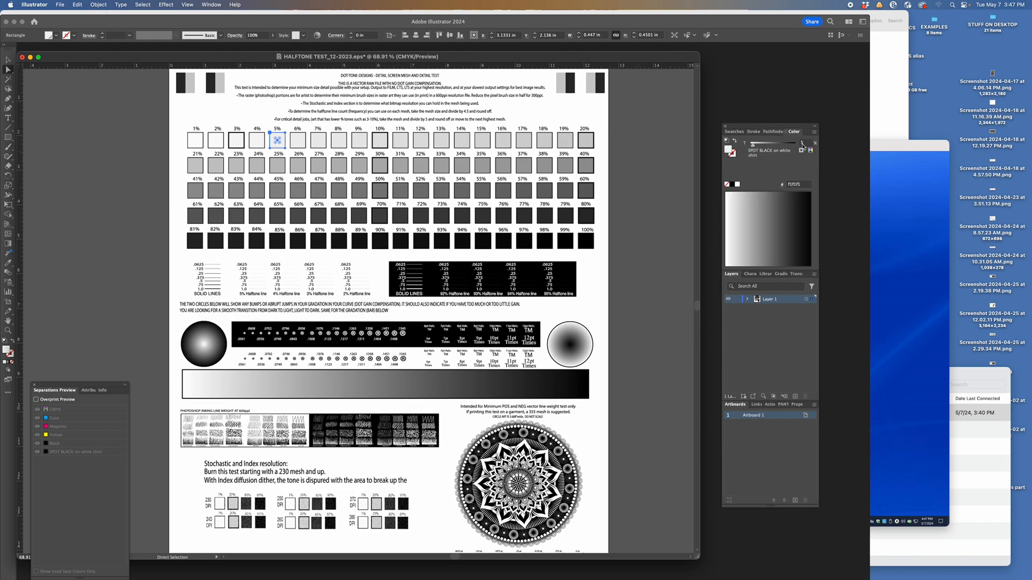
Select only the 100% square to check its spot colour tint, and deselect it.
{"action": "left_click", "coordinate": [606, 226]}
{"action": "left_click", "coordinate": [588, 245]}
{"action": "left_click", "coordinate": [604, 217]}
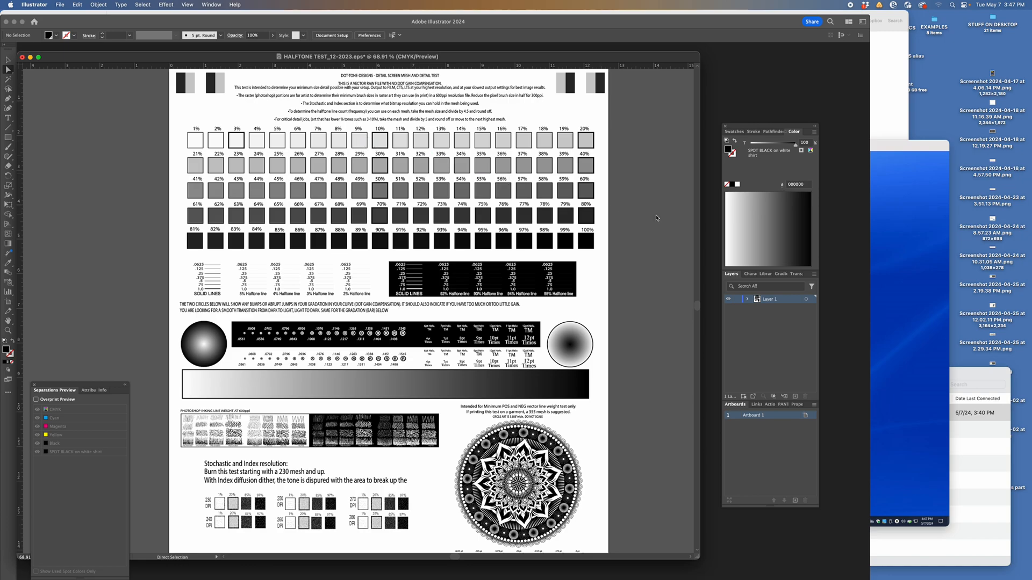
Review the test sheet's tint squares and gradation, and directly select the horizontal gradation bar.
{"action": "scroll", "coordinate": [697, 307], "scroll_direction": "up", "scroll_amount": 3}
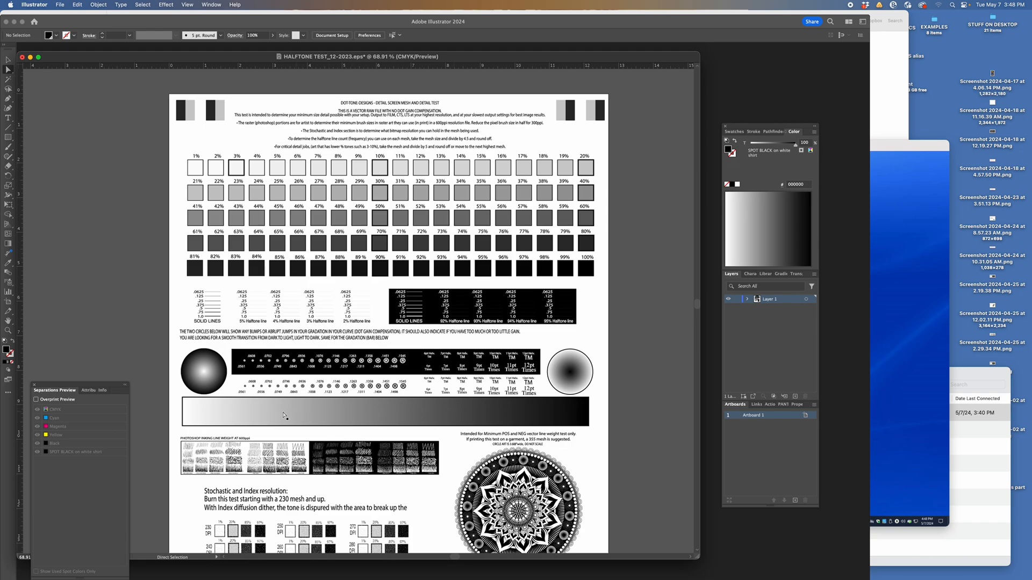
{"action": "left_click", "coordinate": [368, 415]}
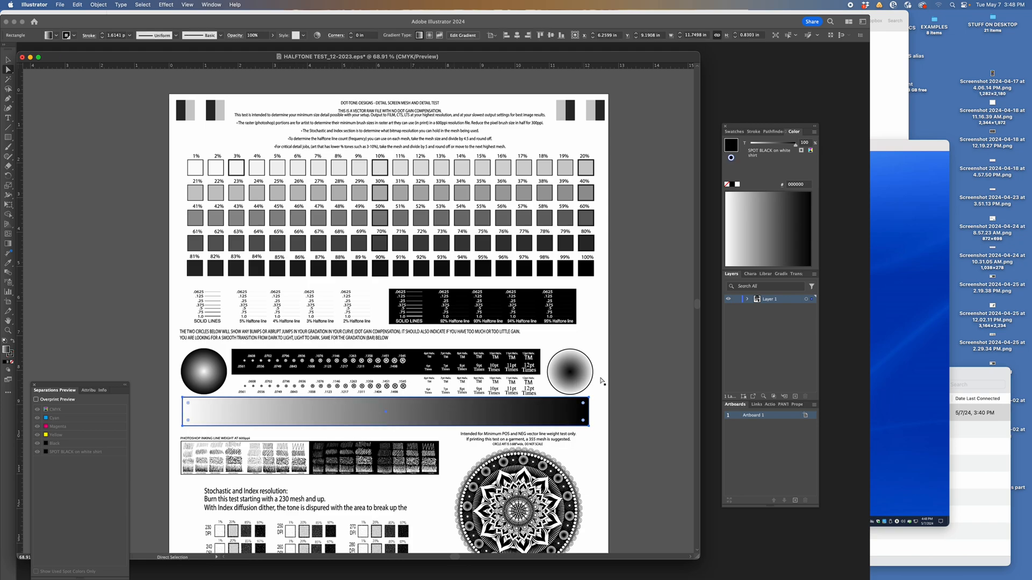
{"action": "left_click", "coordinate": [634, 360]}
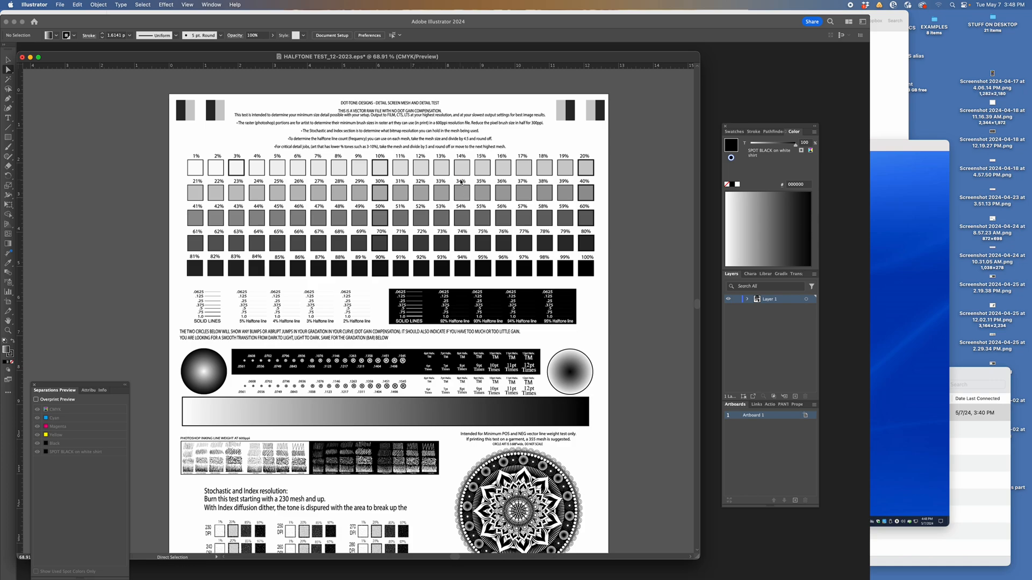
{"action": "scroll", "coordinate": [461, 184], "scroll_direction": "left", "scroll_amount": 3}
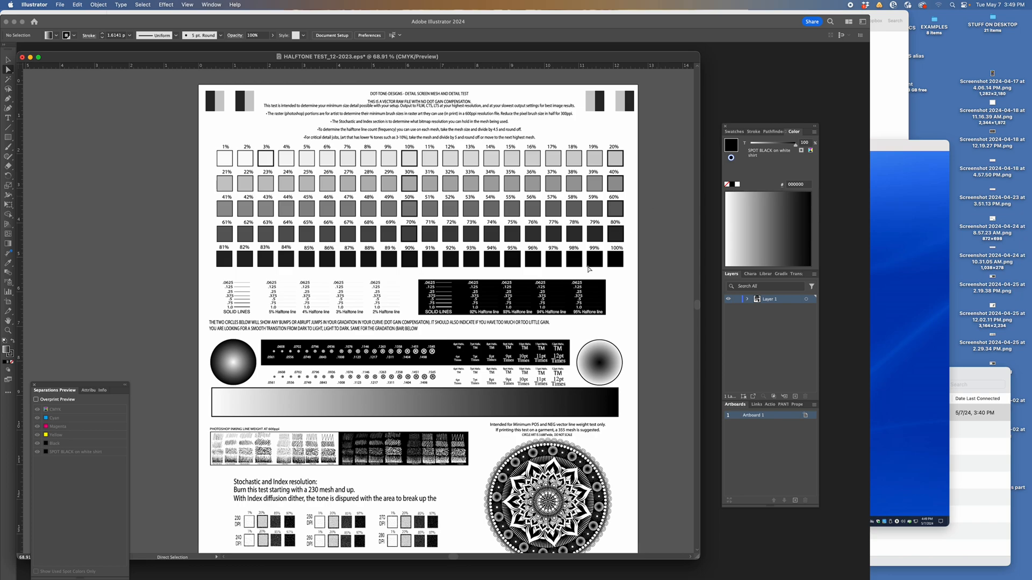
{"action": "left_click", "coordinate": [515, 412]}
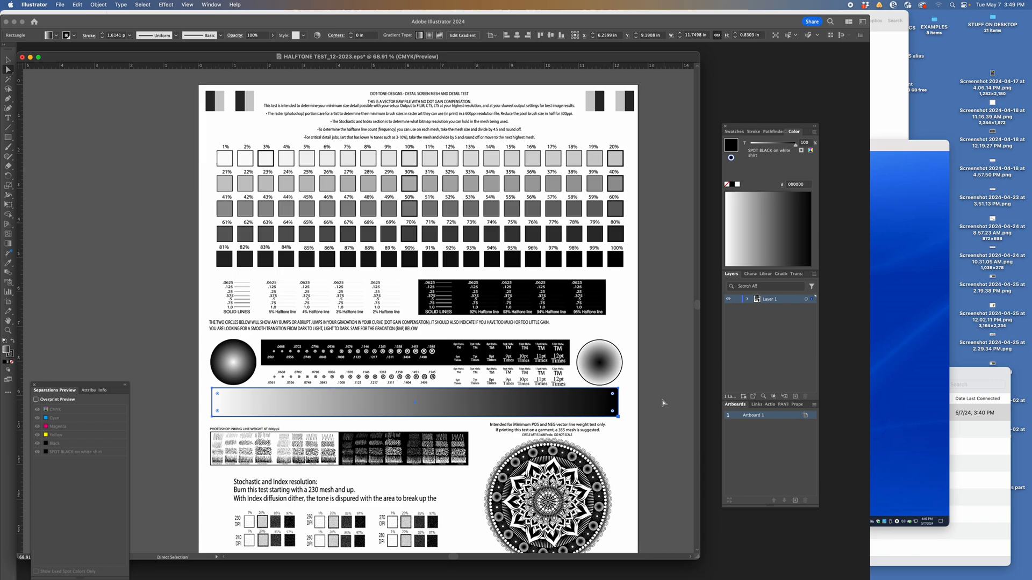
Switch to the DTS remote desktop and open the adjustment curve of the third setup in the setup list.
{"action": "left_click", "coordinate": [891, 458]}
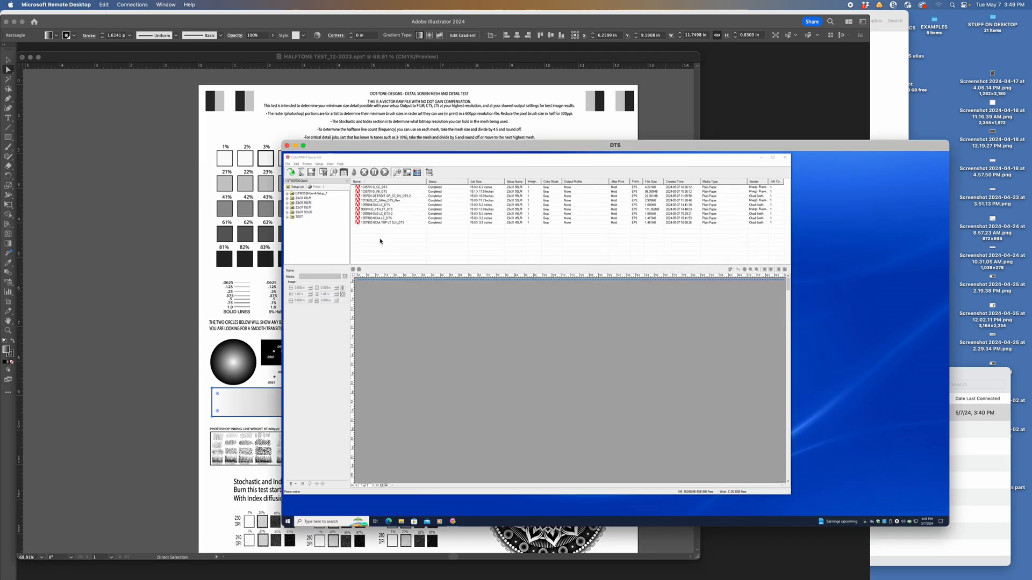
{"action": "left_click", "coordinate": [292, 204]}
{"action": "right_click", "coordinate": [293, 204]}
{"action": "left_click", "coordinate": [304, 214]}
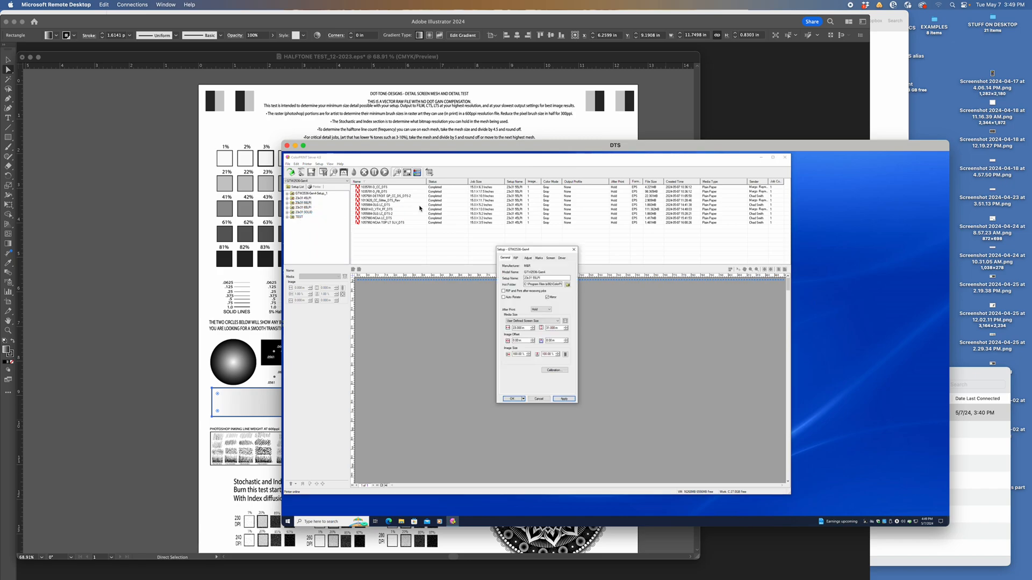
{"action": "left_click", "coordinate": [528, 258]}
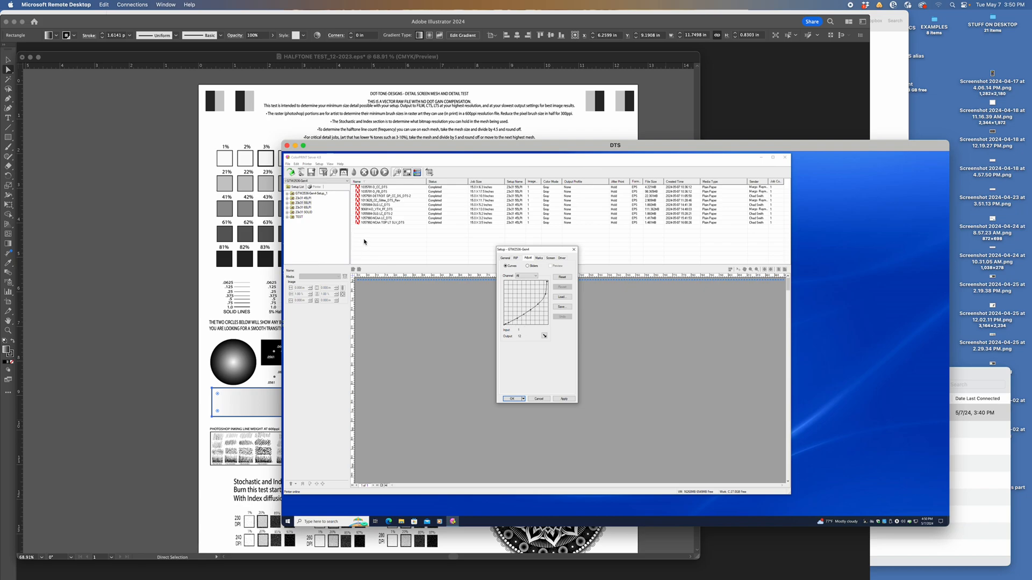
Reposition the setup dialog and try raising the adjustment curve's output at input 44.
{"action": "left_click_drag", "start_coordinate": [535, 250], "coordinate": [529, 242]}
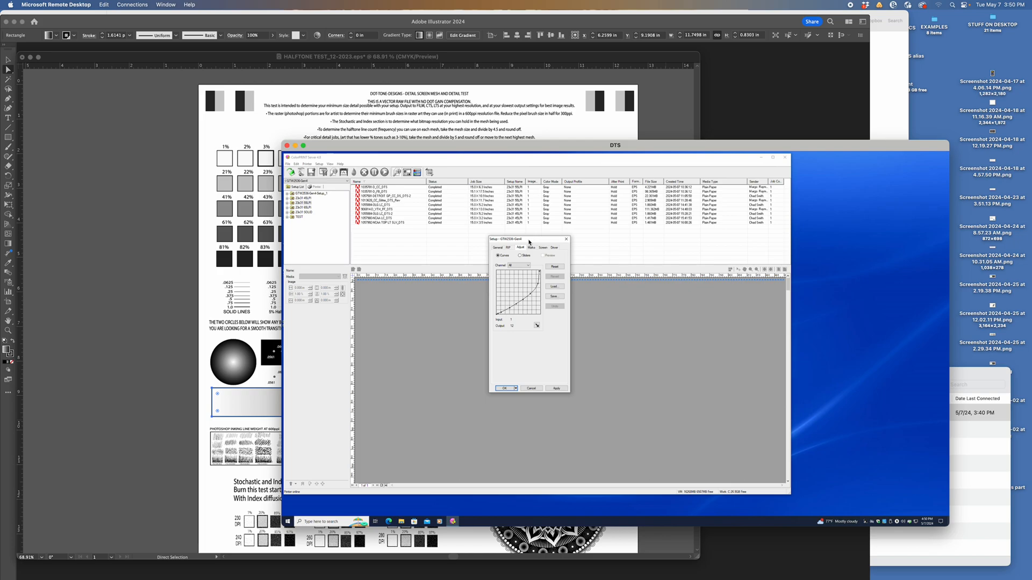
{"action": "left_click_drag", "start_coordinate": [528, 238], "coordinate": [513, 237]}
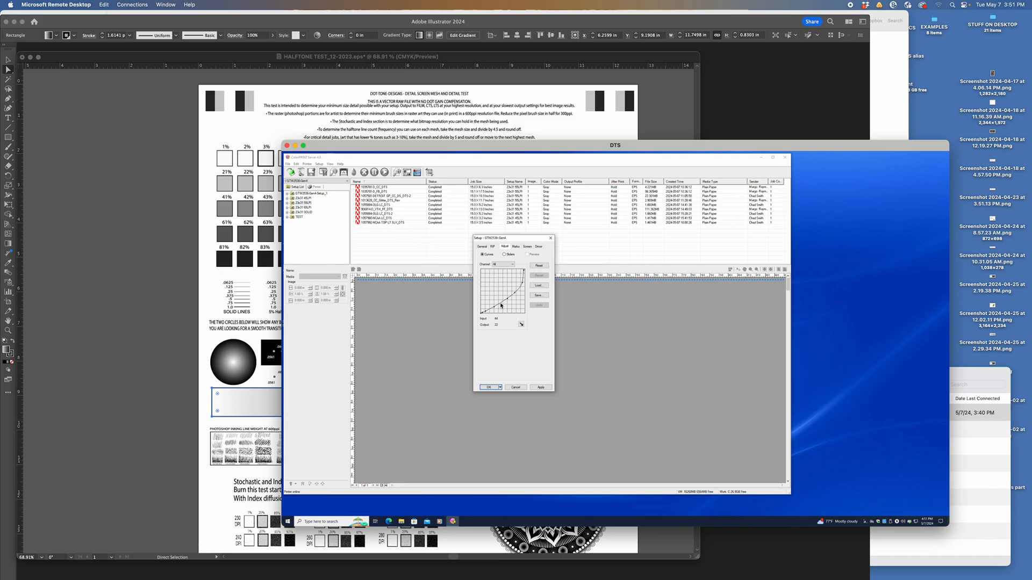
{"action": "left_click_drag", "start_coordinate": [501, 304], "coordinate": [500, 300]}
Switch back to Illustrator, try the gradation bar's starting gradient stop at about 30%, and return it to 0%.
{"action": "left_click", "coordinate": [242, 398]}
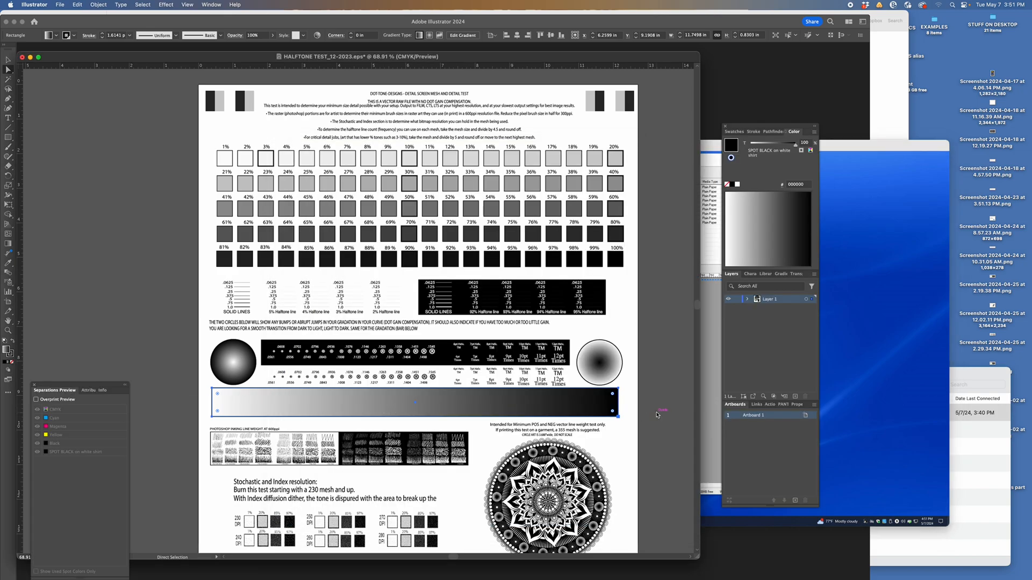
{"action": "left_click", "coordinate": [781, 275]}
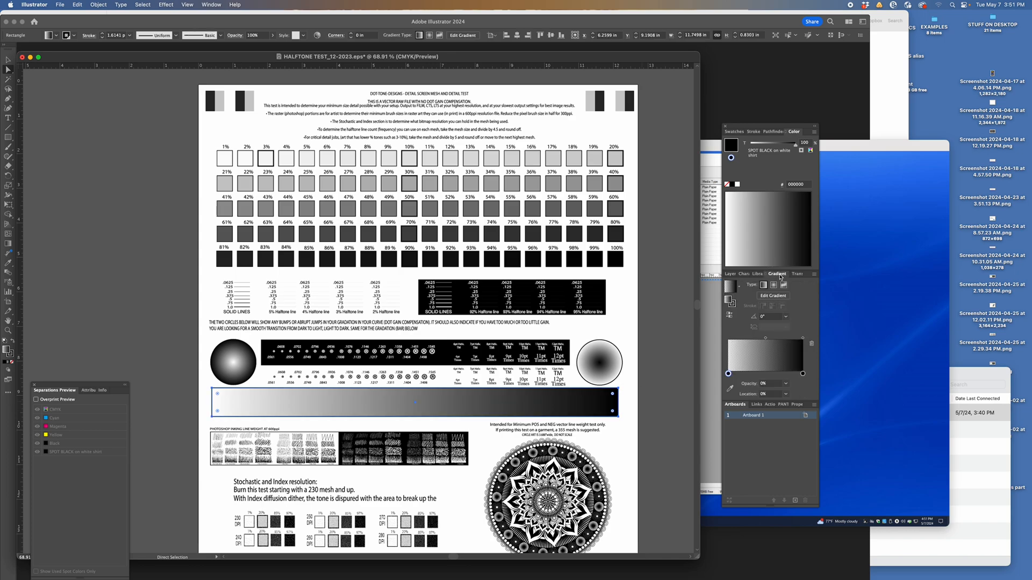
{"action": "left_click", "coordinate": [751, 341]}
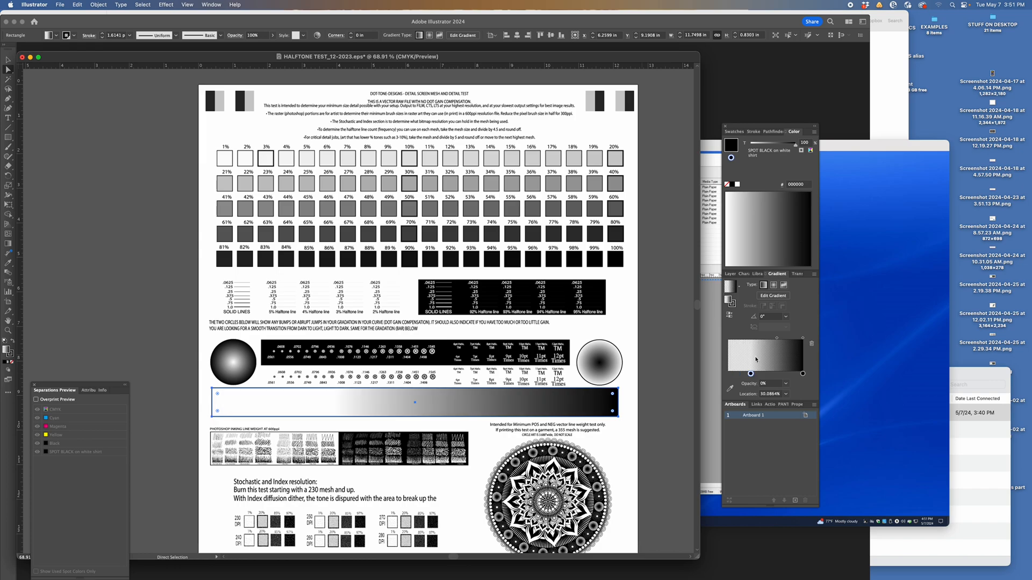
{"action": "left_click_drag", "start_coordinate": [751, 373], "coordinate": [695, 375]}
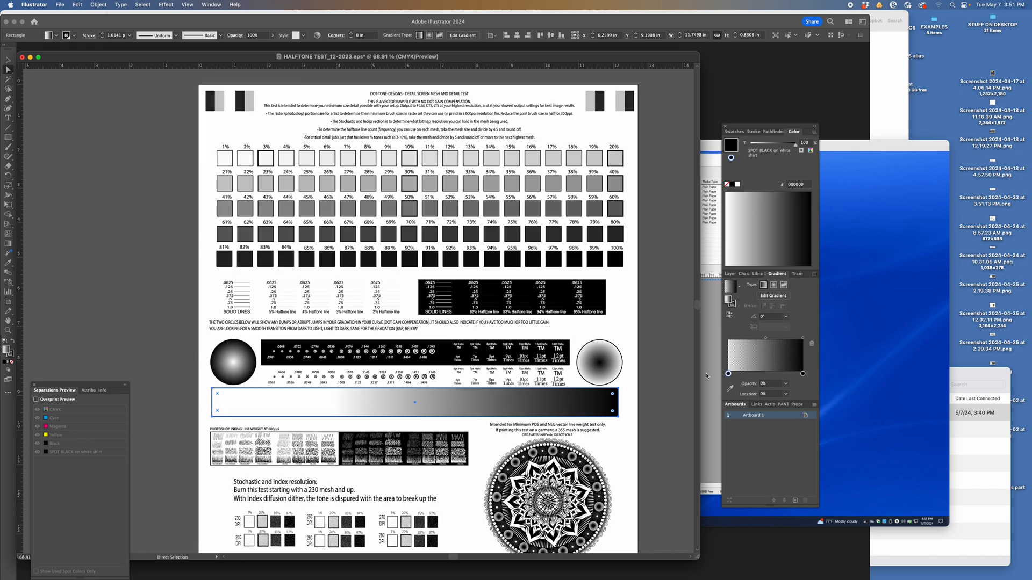
Add intermediate stops to the gradation bar's gradient and place the selected one at about 61%.
{"action": "left_click", "coordinate": [767, 374]}
{"action": "mouse_move", "coordinate": [767, 373]}
{"action": "left_mouse_down"}
{"action": "mouse_move", "coordinate": [783, 375]}
{"action": "mouse_move", "coordinate": [766, 374]}
{"action": "left_mouse_up"}
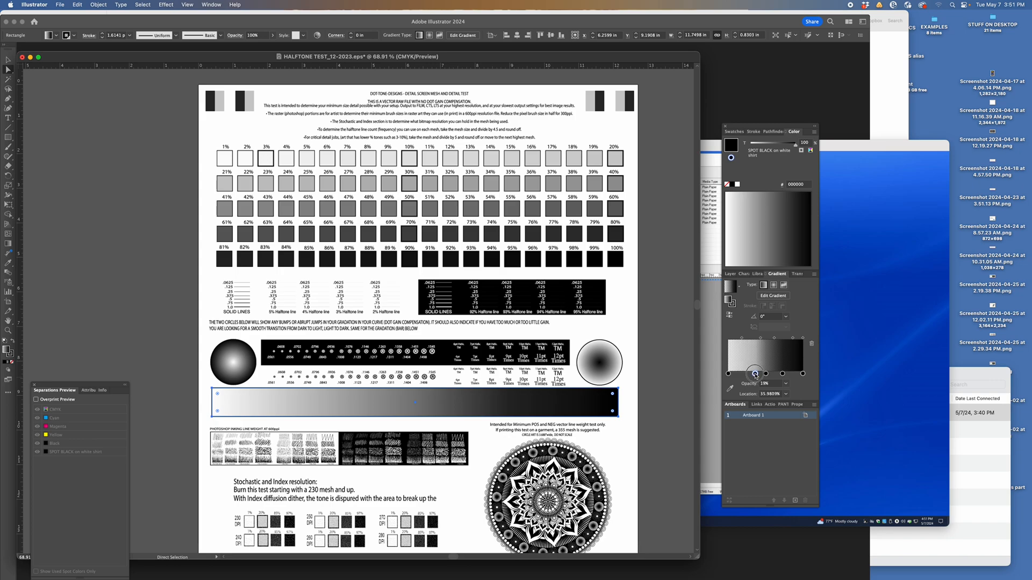
{"action": "left_click", "coordinate": [756, 374]}
{"action": "mouse_move", "coordinate": [756, 376]}
{"action": "left_mouse_down"}
{"action": "mouse_move", "coordinate": [745, 375]}
{"action": "mouse_move", "coordinate": [775, 376]}
{"action": "left_mouse_up"}
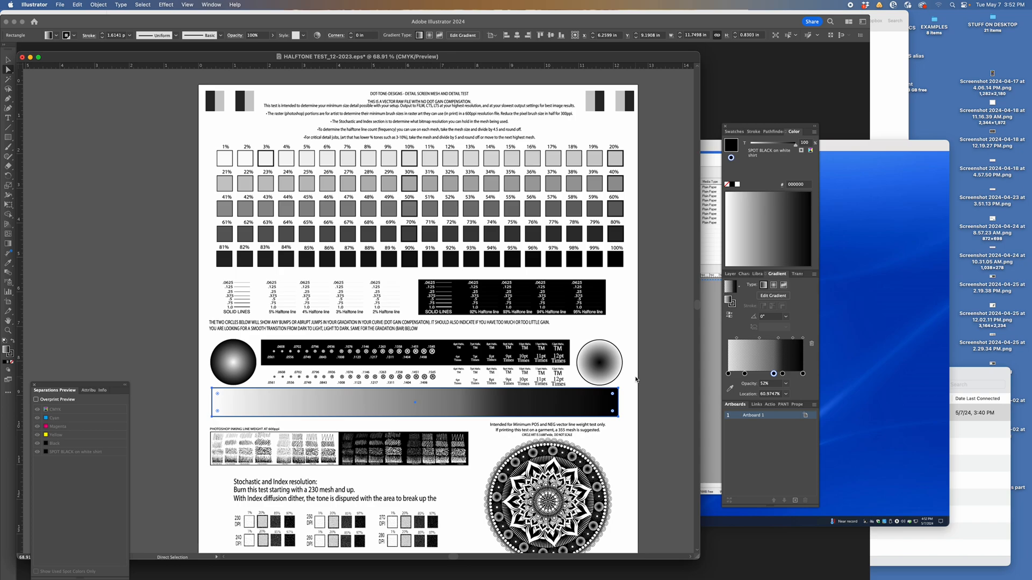
Switch to the DTS remote desktop and close the setup without keeping the adjustment curve change.
{"action": "left_click", "coordinate": [705, 317]}
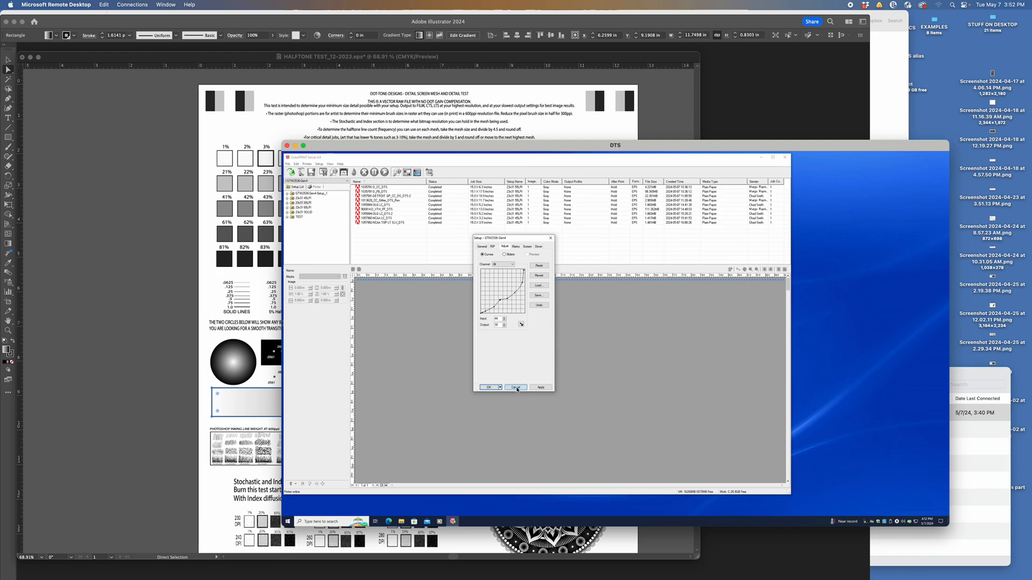
{"action": "left_click", "coordinate": [500, 387]}
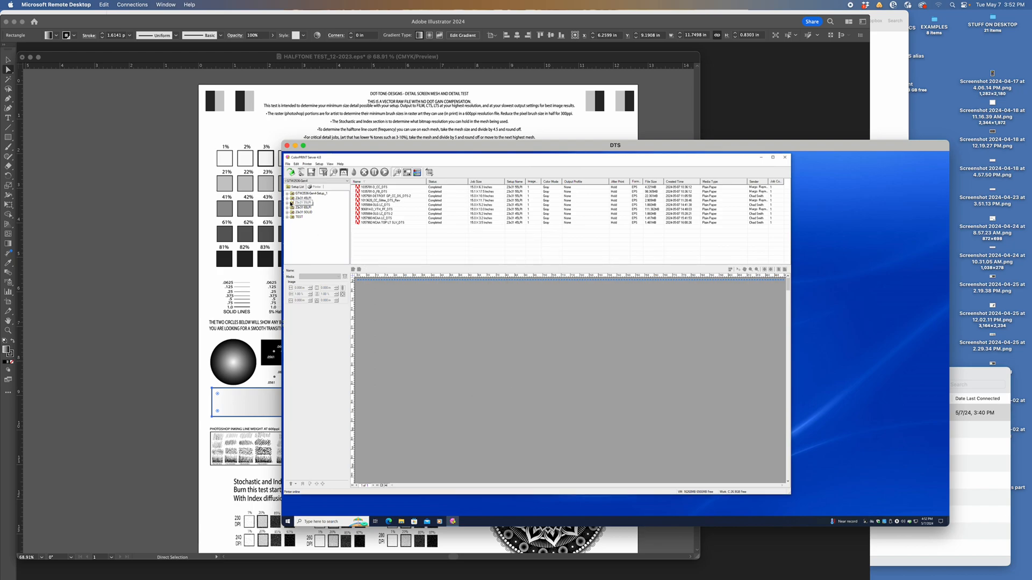
Open the properties of the third setup in the printer's setup list and show its adjustment curve.
{"action": "left_click", "coordinate": [294, 205]}
{"action": "right_click", "coordinate": [293, 205]}
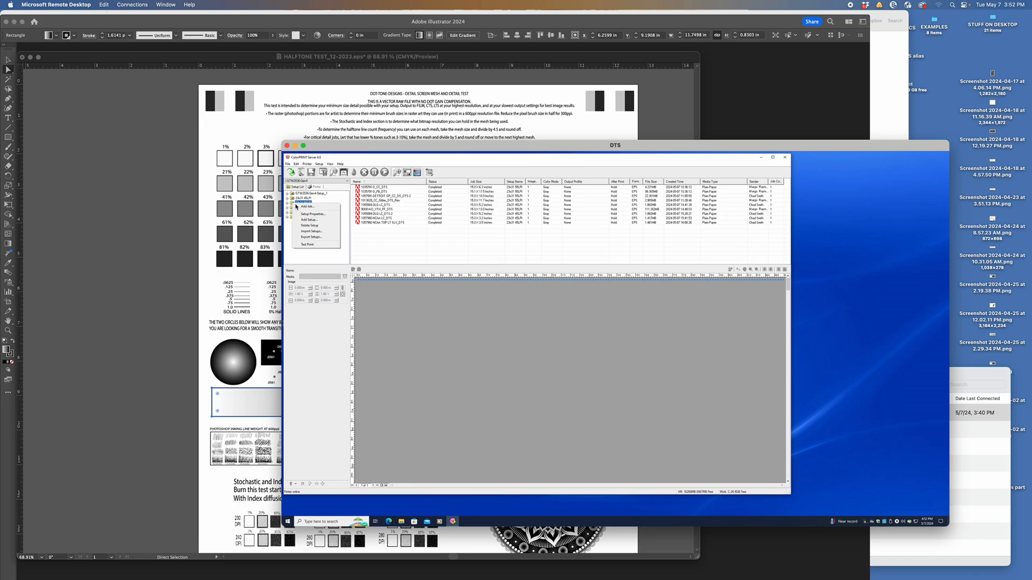
{"action": "left_click", "coordinate": [304, 215]}
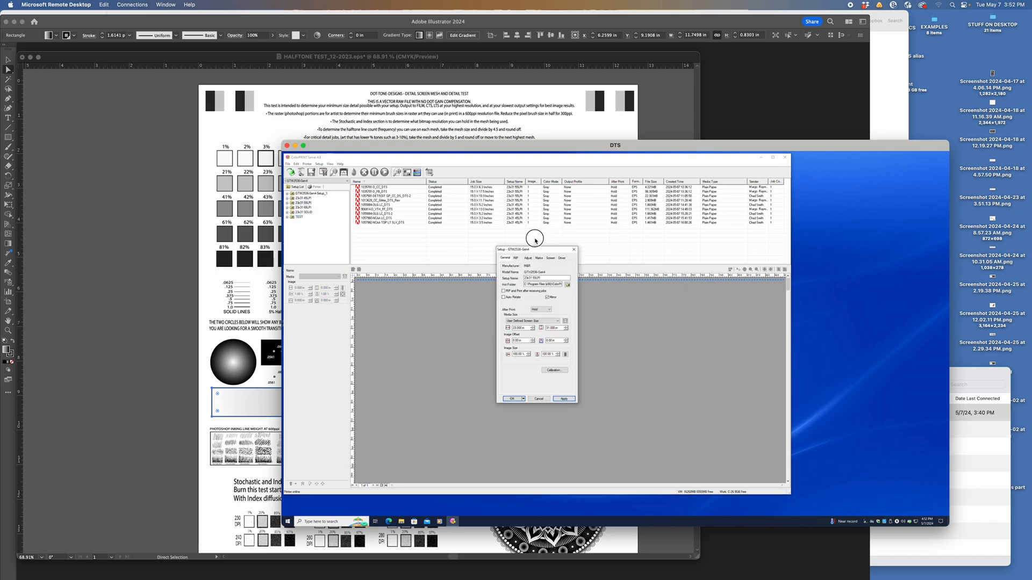
{"action": "left_click", "coordinate": [520, 241]}
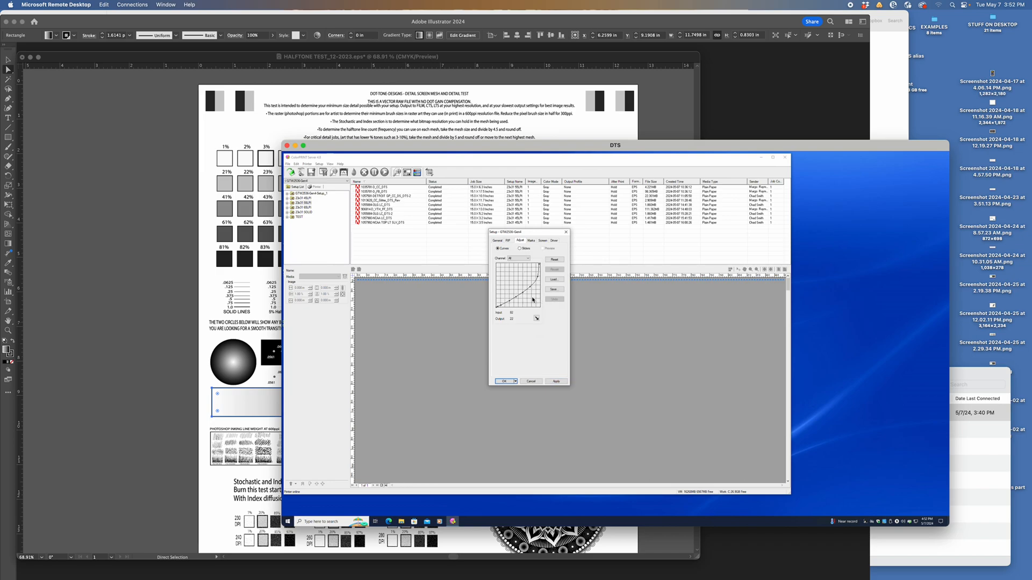
Adjust the curve's points, straighten the curve into a diagonal, enlarge its graph and reposition the setup dialog.
{"action": "left_click_drag", "start_coordinate": [515, 298], "coordinate": [516, 292]}
{"action": "left_click_drag", "start_coordinate": [524, 294], "coordinate": [519, 286]}
{"action": "left_click_drag", "start_coordinate": [531, 288], "coordinate": [477, 317]}
{"action": "left_click", "coordinate": [536, 319]}
{"action": "left_click_drag", "start_coordinate": [534, 233], "coordinate": [512, 224]}
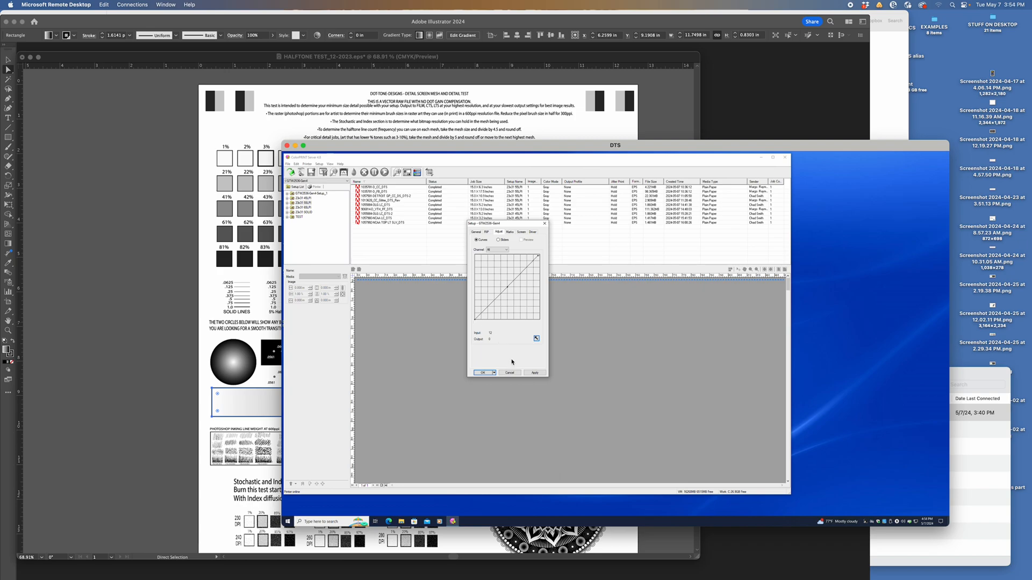
Switch to Illustrator, draw a black square about 0.3 in wide beside the artboard and remove its stroke.
{"action": "left_click", "coordinate": [165, 281]}
{"action": "key", "text": "m"}
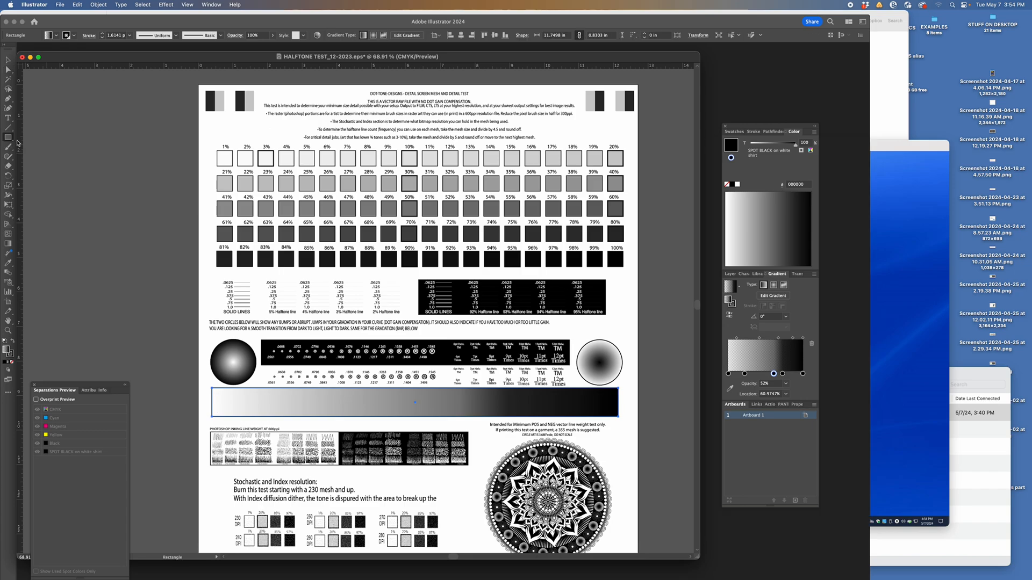
{"action": "left_click_drag", "start_coordinate": [152, 224], "coordinate": [293, 258]}
{"action": "left_click_drag", "start_coordinate": [204, 204], "coordinate": [213, 213]}
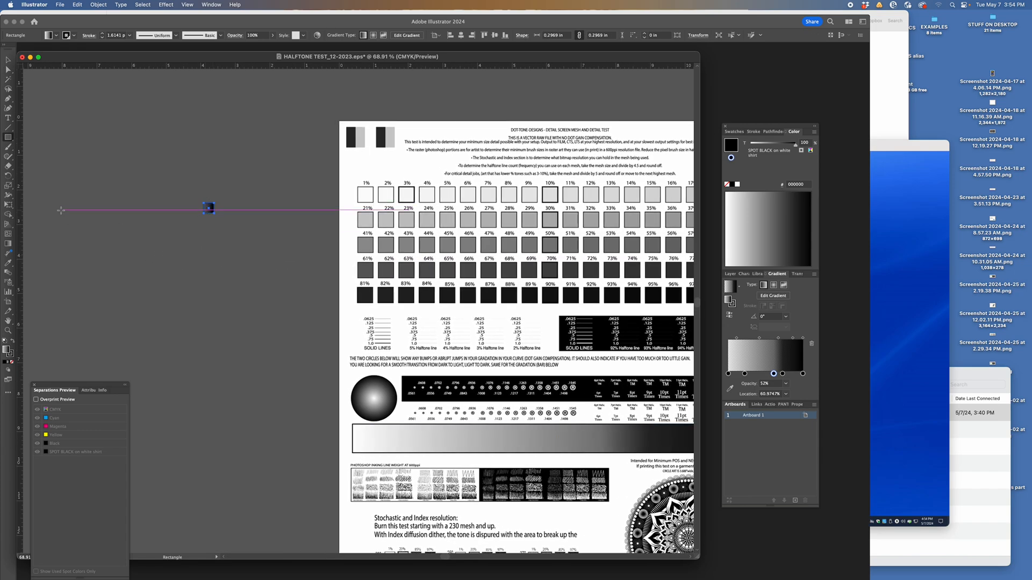
{"action": "left_click", "coordinate": [736, 132]}
{"action": "left_click", "coordinate": [738, 166]}
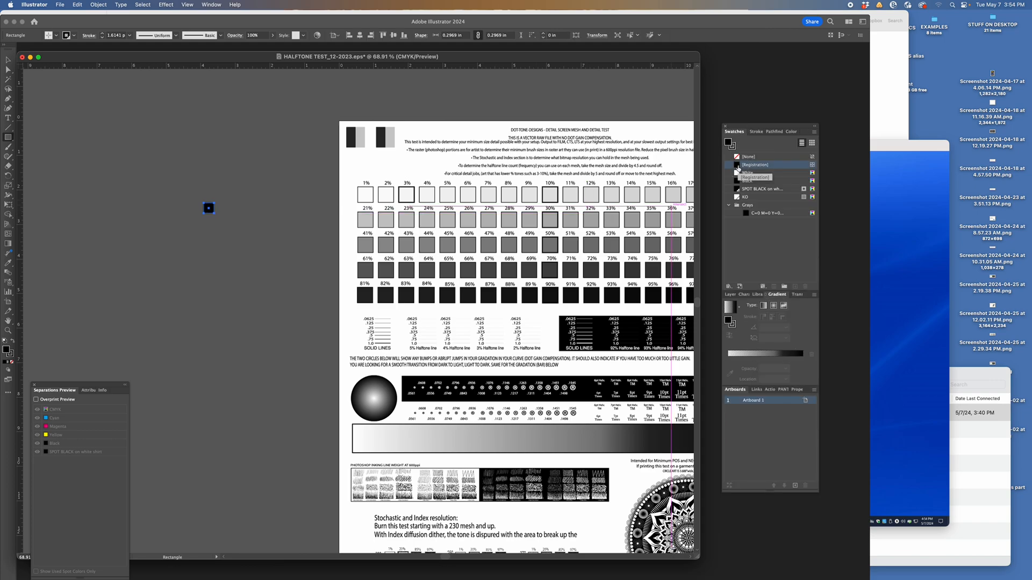
{"action": "left_click", "coordinate": [739, 157]}
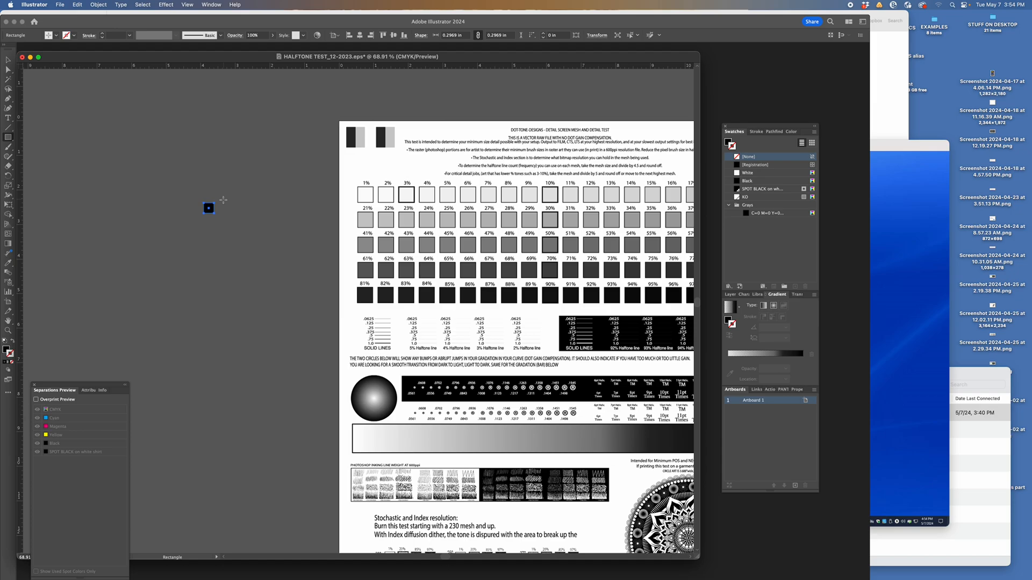
Duplicate the black square to the right as two adjoining squares, leaving the original on its own.
{"action": "key", "text": "z"}
{"action": "left_click_drag", "start_coordinate": [215, 216], "coordinate": [337, 225]}
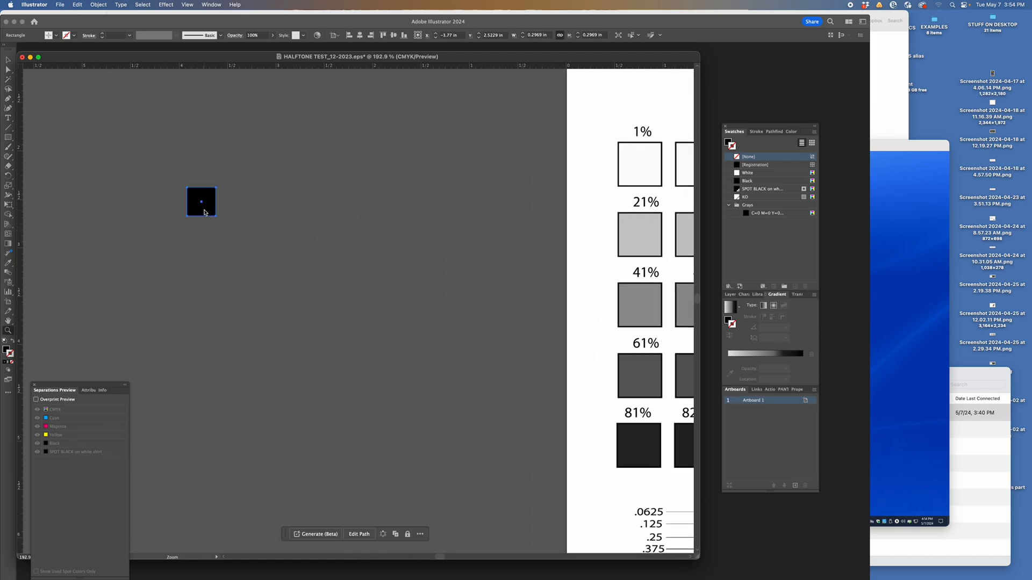
{"action": "left_click_drag", "start_coordinate": [207, 213], "coordinate": [341, 218]}
{"action": "scroll", "coordinate": [344, 217], "scroll_direction": "left", "scroll_amount": 1}
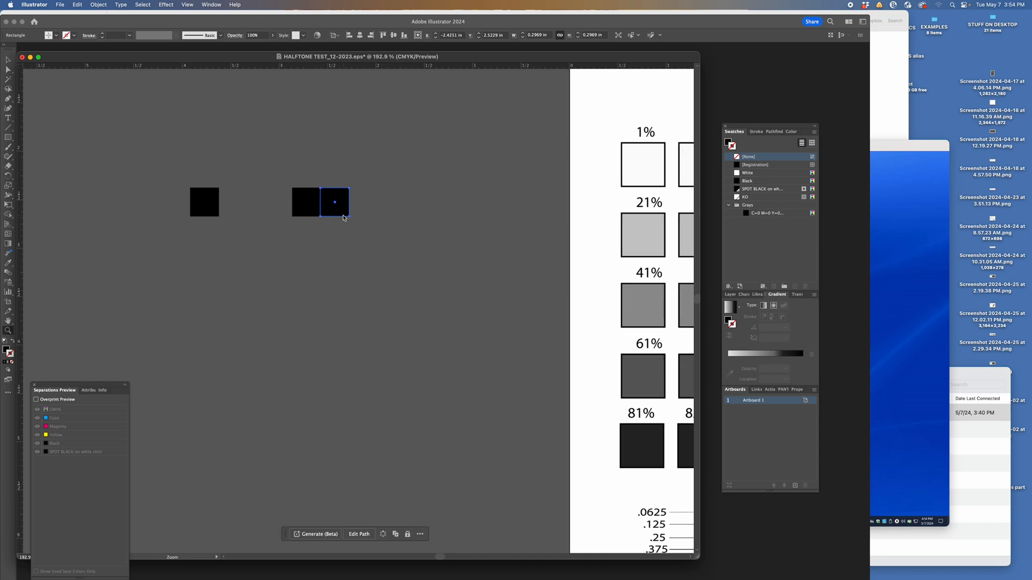
Duplicate the pair of squares farther right and align a third square beneath its left half to form an L shape.
{"action": "left_click_drag", "start_coordinate": [309, 212], "coordinate": [429, 239]}
{"action": "left_click", "coordinate": [457, 233]}
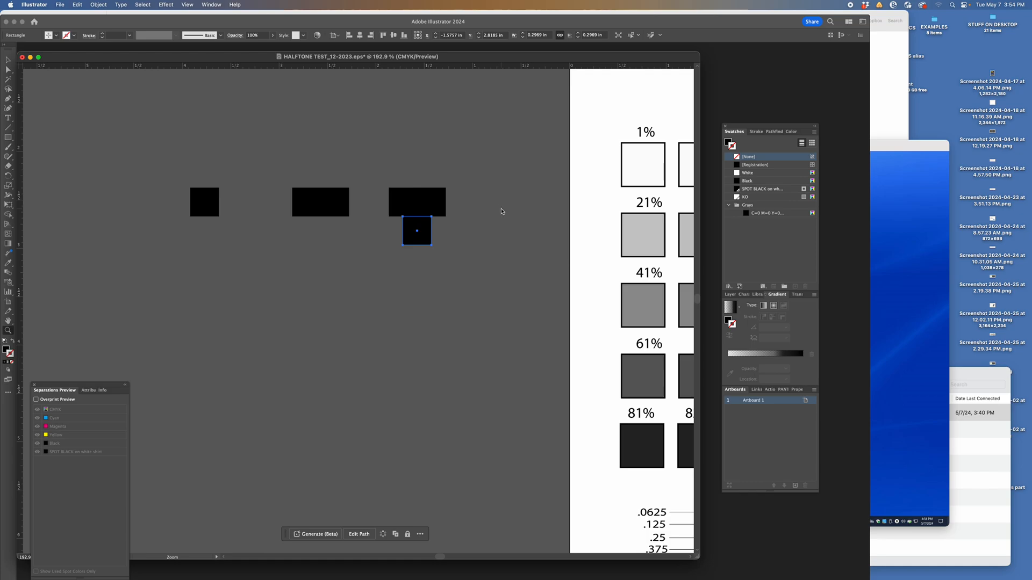
{"action": "left_click", "coordinate": [425, 227], "text": "super"}
{"action": "left_click_drag", "start_coordinate": [425, 226], "coordinate": [419, 228]}
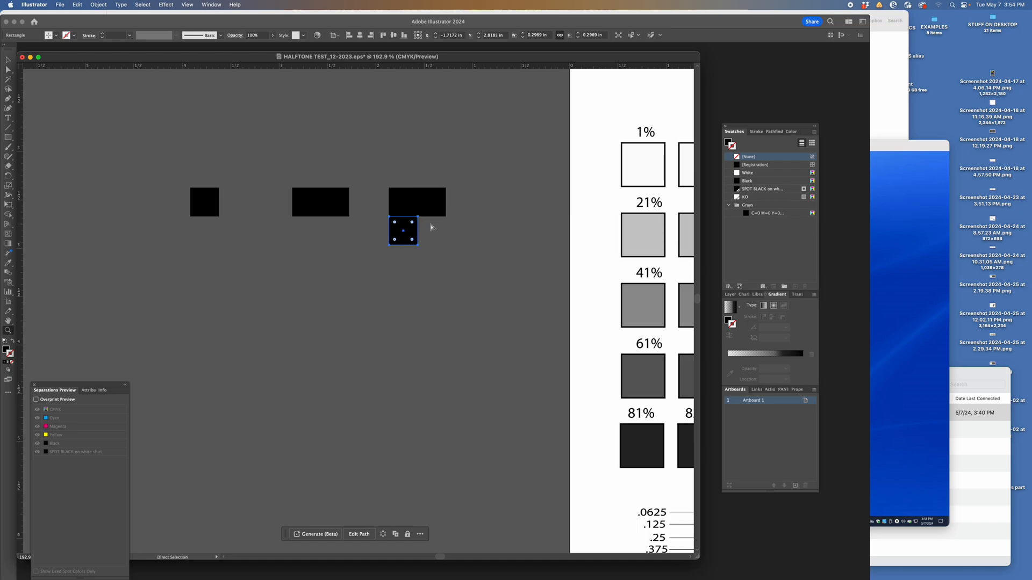
{"action": "key", "text": "super+y"}
{"action": "key", "text": "super+y"}
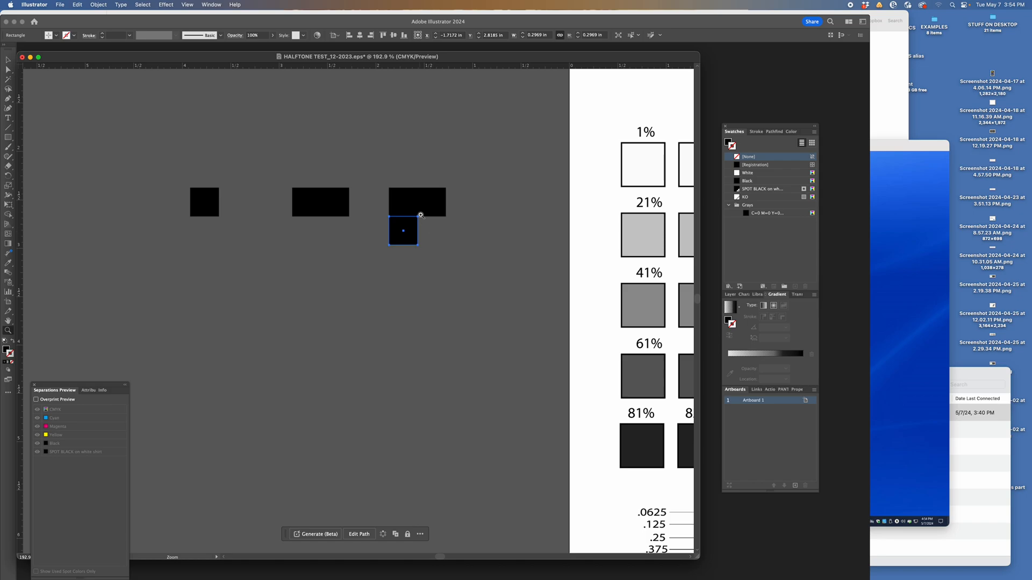
Draw a black circle about 1.98 in across below the square shapes with the Ellipse tool.
{"action": "key", "text": "a"}
{"action": "key", "text": "z"}
{"action": "left_click", "coordinate": [358, 291], "text": "super"}
{"action": "left_click_drag", "start_coordinate": [387, 313], "coordinate": [390, 251]}
{"action": "left_click_drag", "start_coordinate": [8, 137], "coordinate": [27, 160]}
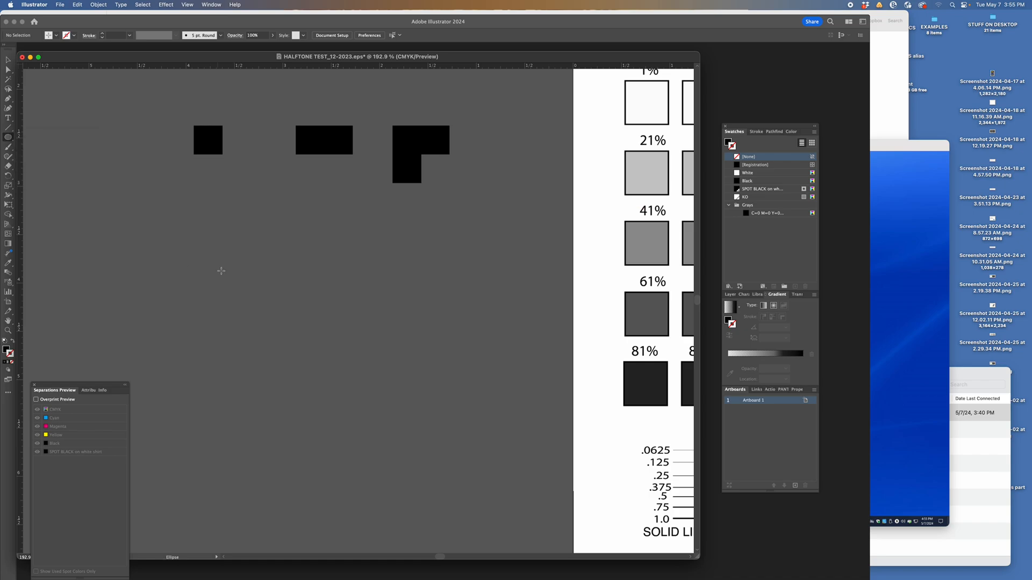
{"action": "left_click_drag", "start_coordinate": [240, 267], "coordinate": [430, 457]}
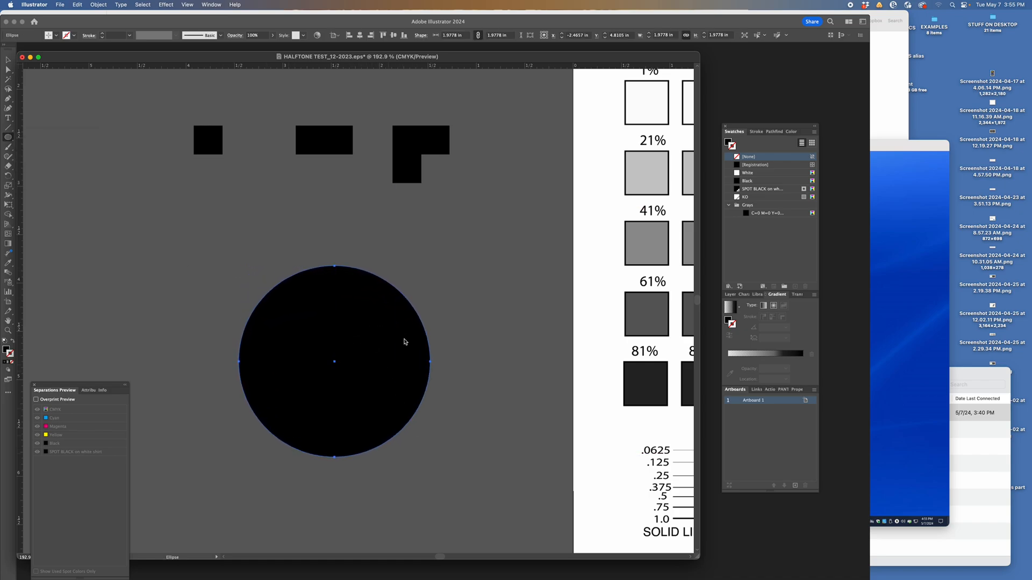
Scale the three square shapes above the circle down together to about a quarter of their size.
{"action": "key", "text": "z"}
{"action": "key", "text": "super+shift+a"}
{"action": "left_click_drag", "start_coordinate": [426, 338], "coordinate": [528, 431]}
{"action": "left_click_drag", "start_coordinate": [442, 361], "coordinate": [173, 261]}
{"action": "left_click_drag", "start_coordinate": [164, 106], "coordinate": [528, 196]}
{"action": "key", "text": "s"}
{"action": "left_click", "coordinate": [372, 188]}
{"action": "left_click_drag", "start_coordinate": [515, 98], "coordinate": [396, 156]}
{"action": "key", "text": "a"}
{"action": "left_click", "coordinate": [399, 192]}
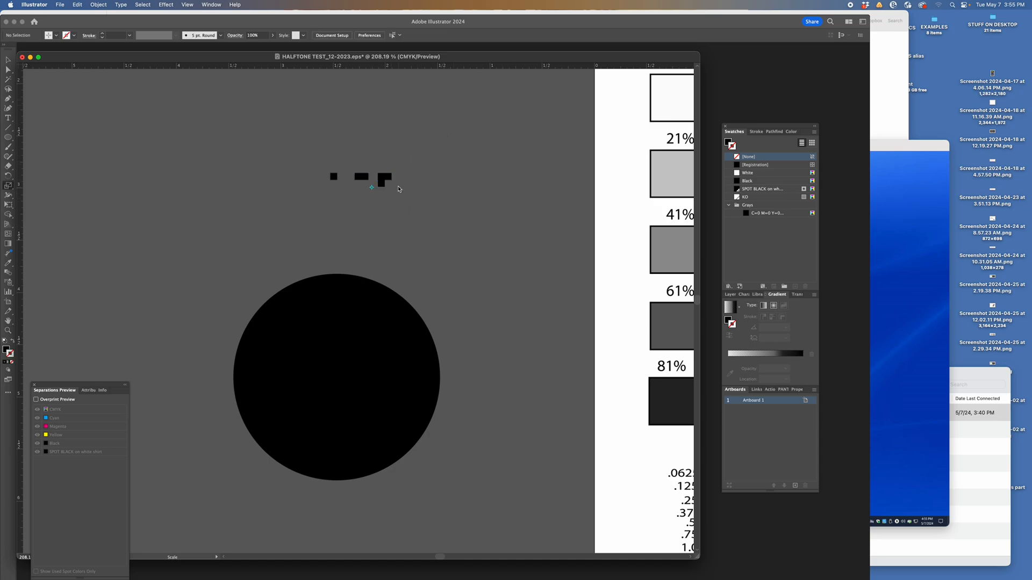
{"action": "left_click_drag", "start_coordinate": [323, 165], "coordinate": [424, 205]}
{"action": "left_click_drag", "start_coordinate": [361, 201], "coordinate": [375, 192]}
{"action": "left_click_drag", "start_coordinate": [477, 134], "coordinate": [475, 134]}
{"action": "key", "text": "super+z"}
{"action": "key", "text": "super+z"}
{"action": "left_click_drag", "start_coordinate": [373, 233], "coordinate": [370, 240]}
{"action": "key", "text": "super+z"}
Copy the single small square onto the circle's upper-right edge and scale the copy to about 0.039 in.
{"action": "key", "text": "shift+super+a"}
{"action": "key", "text": "z"}
{"action": "left_click_drag", "start_coordinate": [416, 309], "coordinate": [456, 330]}
{"action": "left_click_drag", "start_coordinate": [351, 136], "coordinate": [480, 352]}
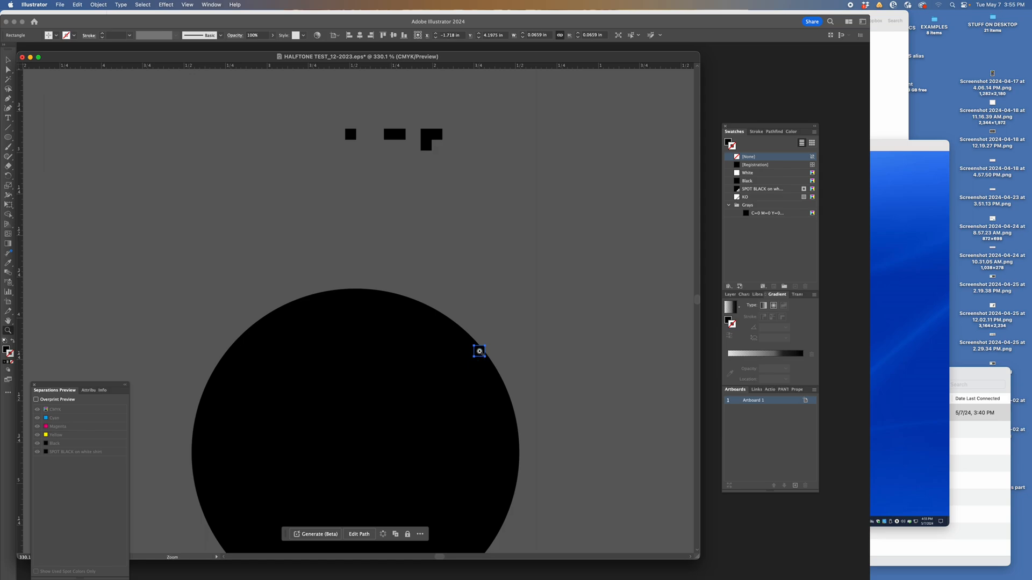
{"action": "key", "text": "s"}
{"action": "left_click_drag", "start_coordinate": [535, 320], "coordinate": [515, 334]}
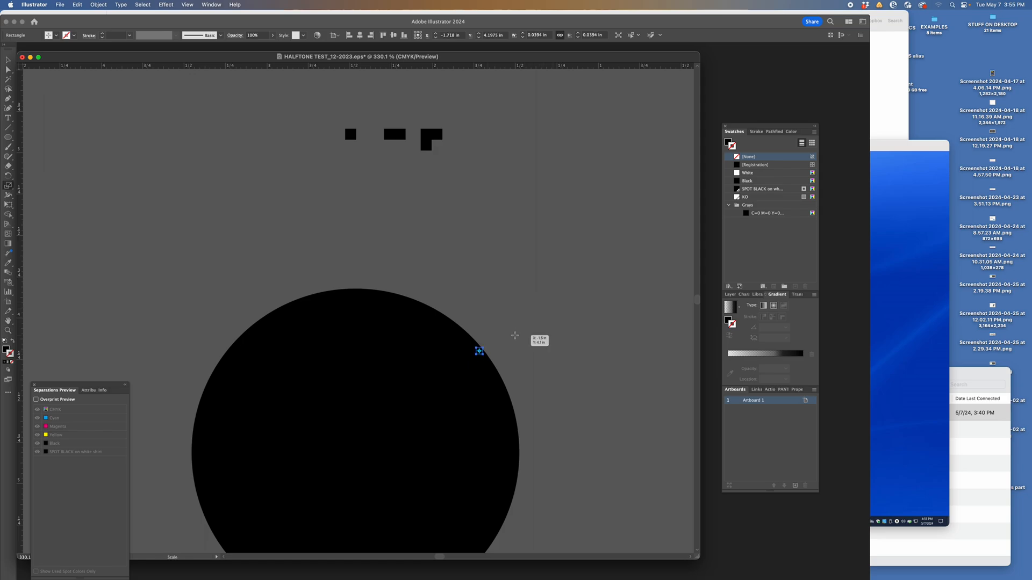
Duplicate the small square along the circle's upper-right edge to form a three-step staircase.
{"action": "key", "text": "z"}
{"action": "left_click_drag", "start_coordinate": [491, 361], "coordinate": [613, 371]}
{"action": "left_click", "coordinate": [454, 321], "text": "super"}
{"action": "left_click_drag", "start_coordinate": [453, 321], "coordinate": [495, 376]}
{"action": "key", "text": "super+z"}
{"action": "left_click", "coordinate": [497, 337], "text": "super"}
{"action": "left_click", "coordinate": [565, 429], "text": "super"}
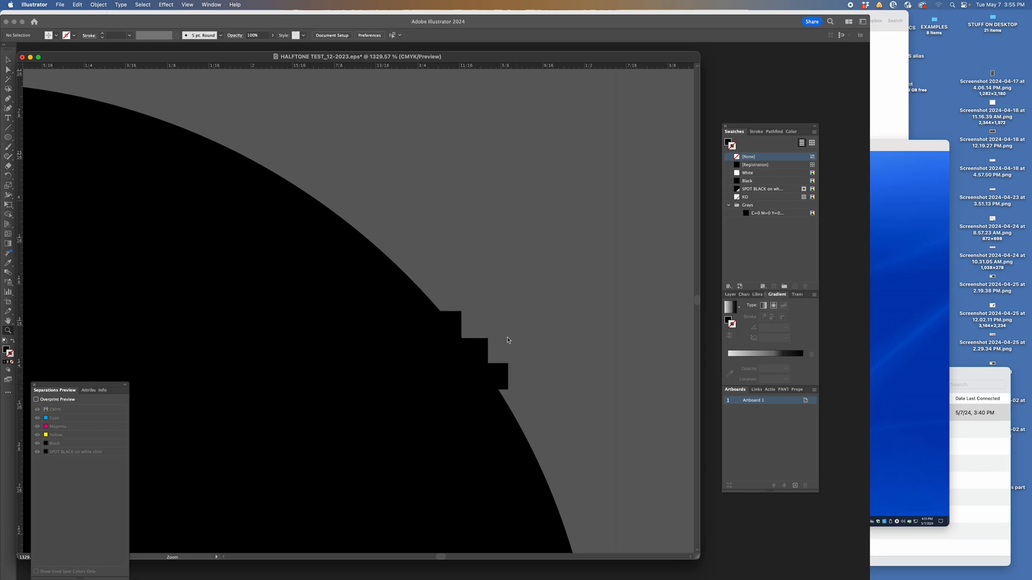
Scale the single square above the circle down to about 0.037 in around its lower-right corner.
{"action": "left_click_drag", "start_coordinate": [565, 369], "coordinate": [304, 300]}
{"action": "left_click_drag", "start_coordinate": [557, 395], "coordinate": [495, 339]}
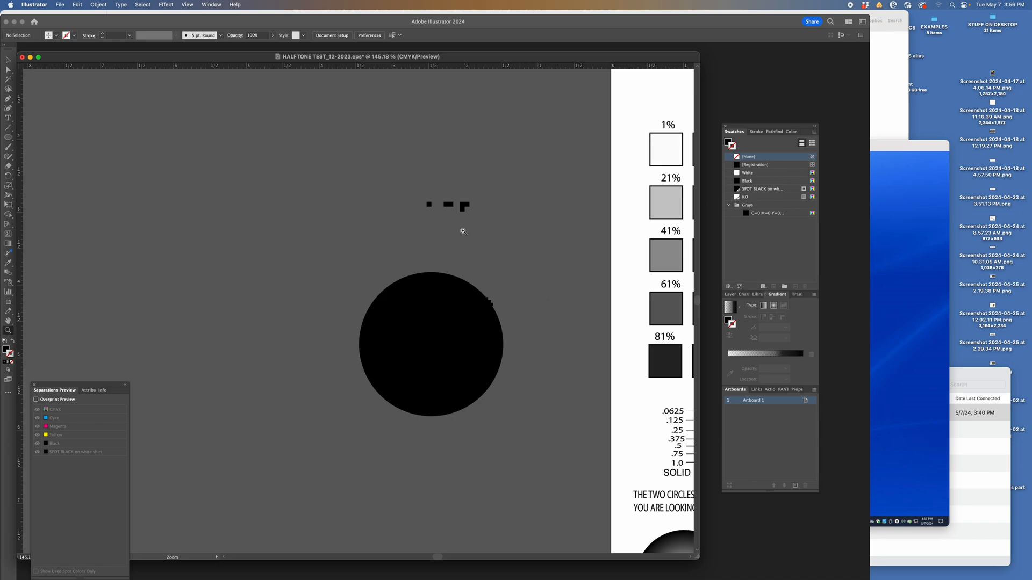
{"action": "key", "text": "a"}
{"action": "key", "text": "z"}
{"action": "left_click_drag", "start_coordinate": [466, 200], "coordinate": [541, 240]}
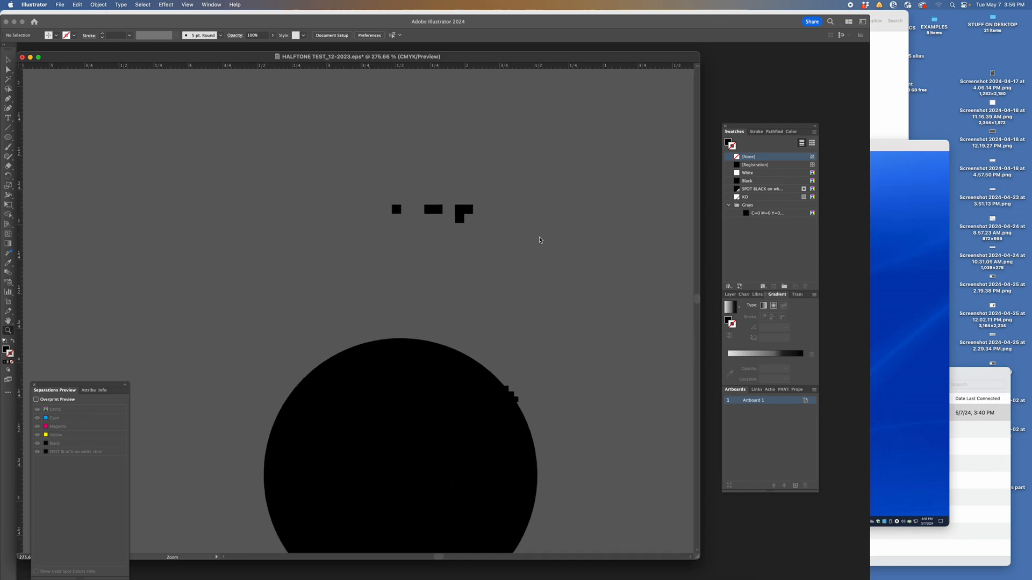
{"action": "key", "text": "a"}
{"action": "left_click", "coordinate": [400, 217]}
{"action": "key", "text": "s"}
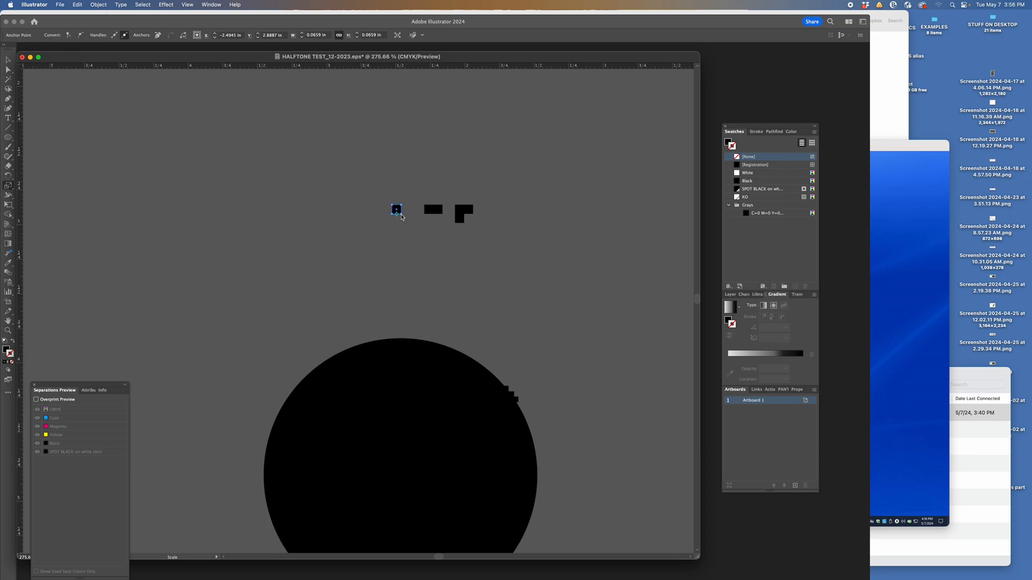
{"action": "key", "text": "a"}
{"action": "left_click", "coordinate": [407, 182]}
{"action": "left_click", "coordinate": [397, 210], "text": "super"}
{"action": "left_click", "coordinate": [402, 214]}
{"action": "left_click_drag", "start_coordinate": [366, 176], "coordinate": [379, 192]}
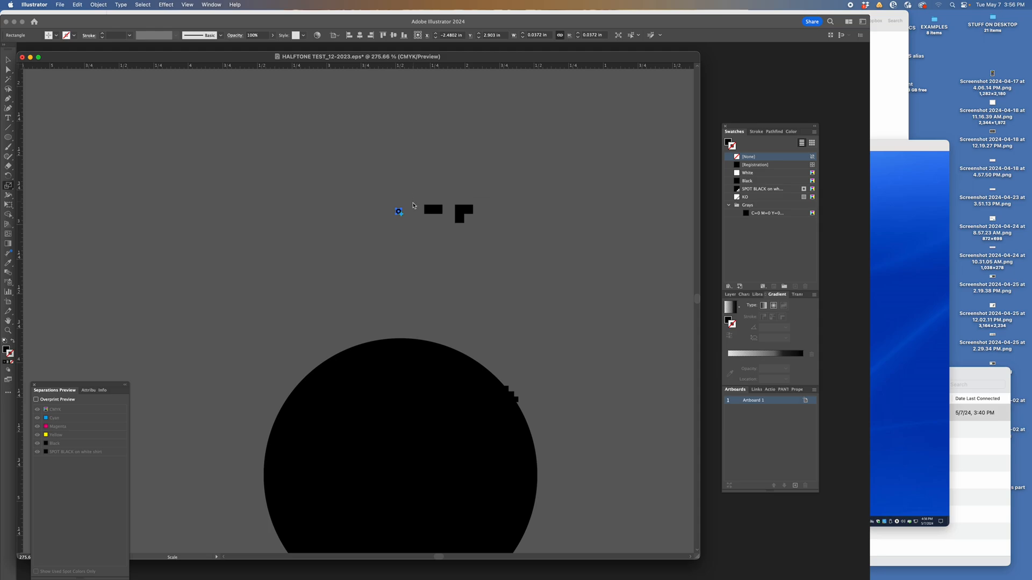
{"action": "key", "text": "a"}
{"action": "left_click", "coordinate": [430, 243]}
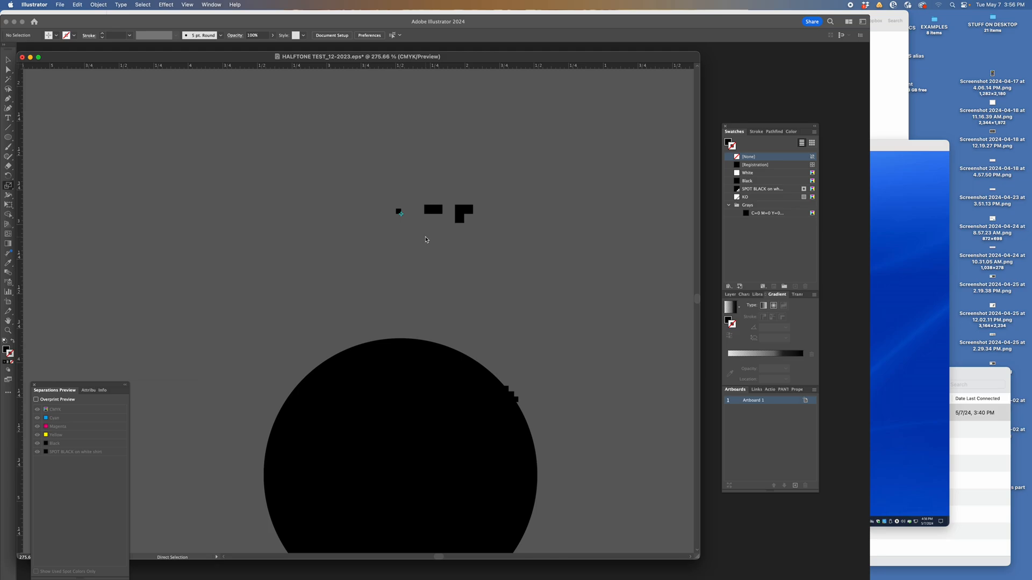
Examine the stair-stepped circle and small square shapes beside the whole halftone test sheet, and inspect the shapes up close.
{"action": "key", "text": "z"}
{"action": "left_click_drag", "start_coordinate": [502, 259], "coordinate": [254, 195]}
{"action": "left_click_drag", "start_coordinate": [599, 313], "coordinate": [385, 295]}
{"action": "left_click", "coordinate": [565, 291]}
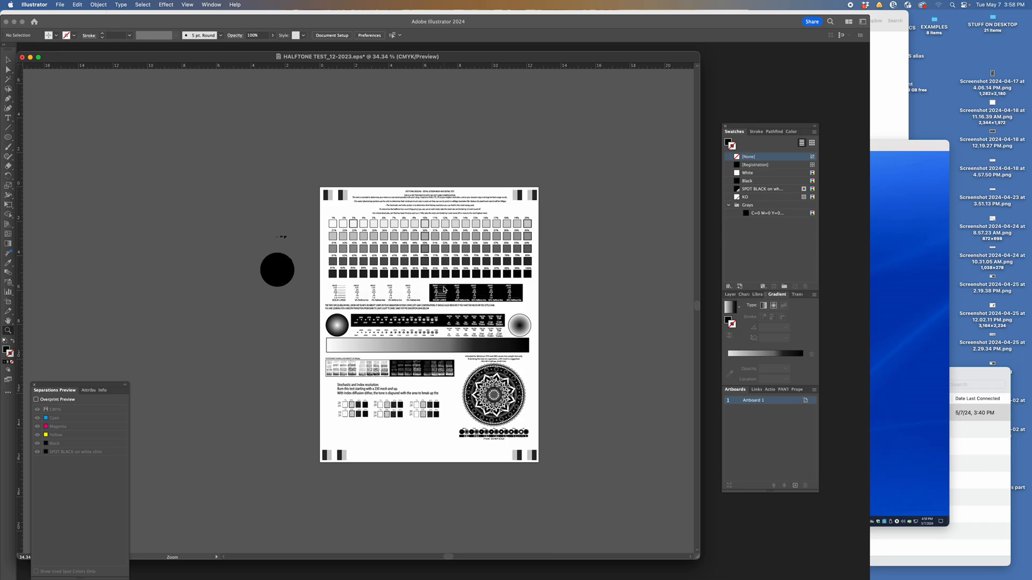
{"action": "left_click_drag", "start_coordinate": [272, 267], "coordinate": [412, 297]}
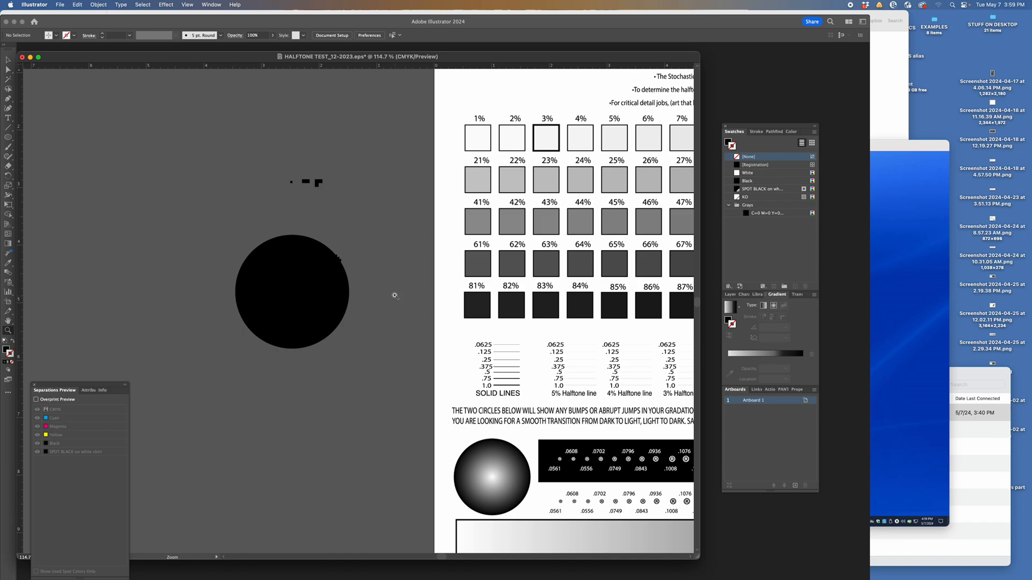
{"action": "left_click_drag", "start_coordinate": [313, 285], "coordinate": [405, 310]}
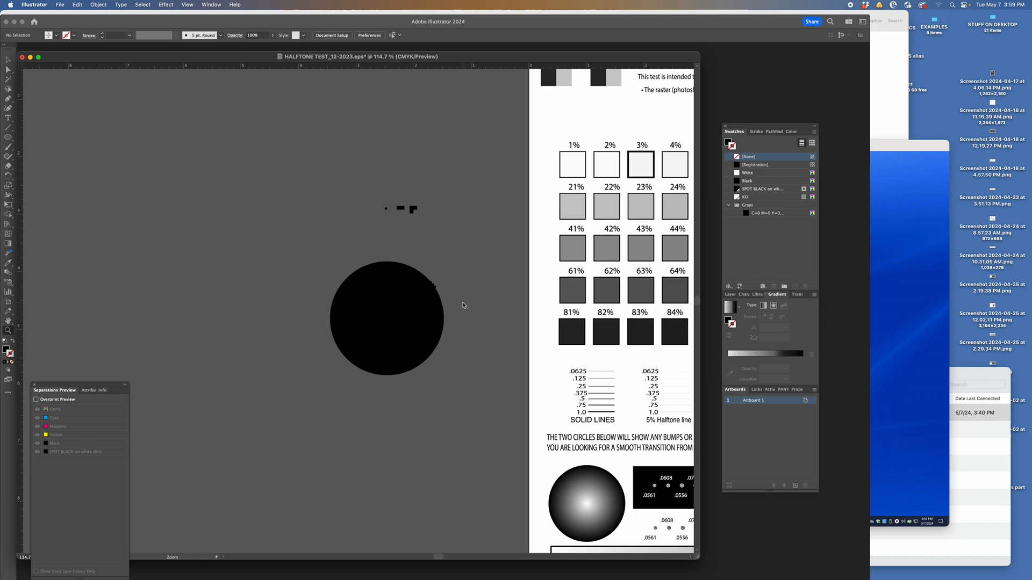
{"action": "key", "text": "a"}
{"action": "left_click_drag", "start_coordinate": [387, 209], "coordinate": [565, 288]}
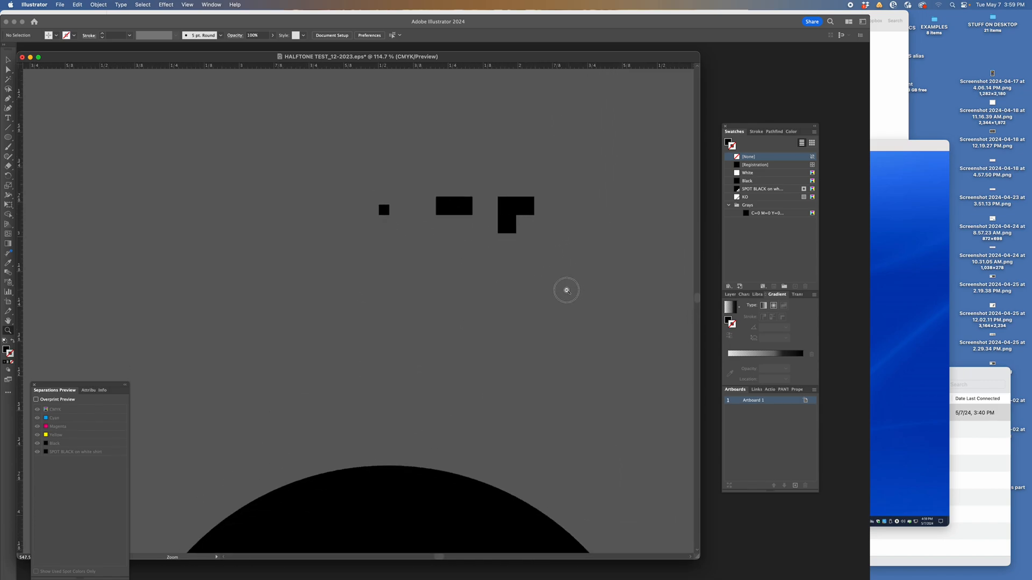
Draw a small cluster of overlapping black ellipses below the single square.
{"action": "left_click", "coordinate": [8, 138]}
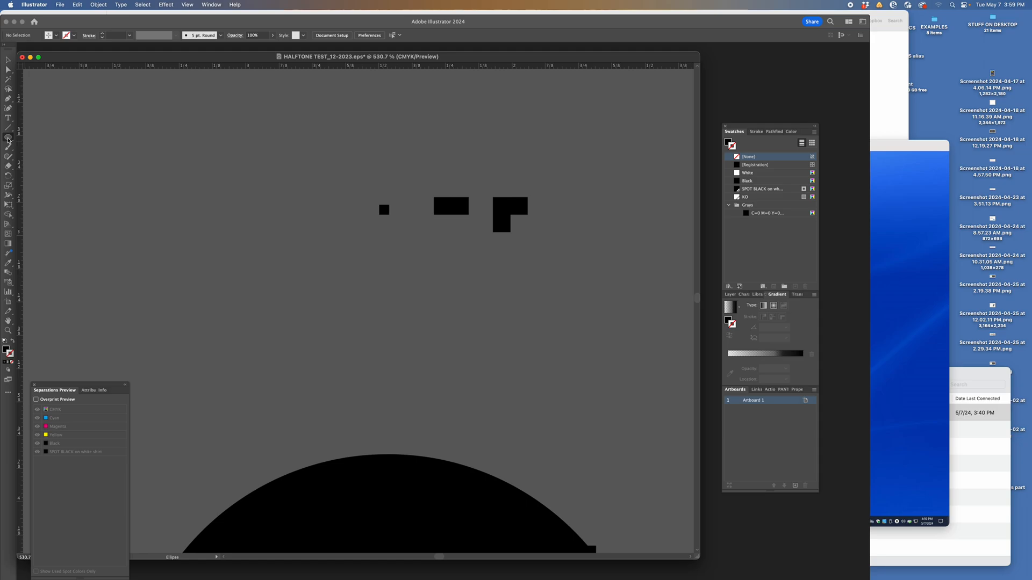
{"action": "left_click_drag", "start_coordinate": [373, 233], "coordinate": [380, 235]}
{"action": "left_click", "coordinate": [444, 253], "text": "super"}
{"action": "key", "text": "z"}
{"action": "left_click_drag", "start_coordinate": [376, 235], "coordinate": [489, 265]}
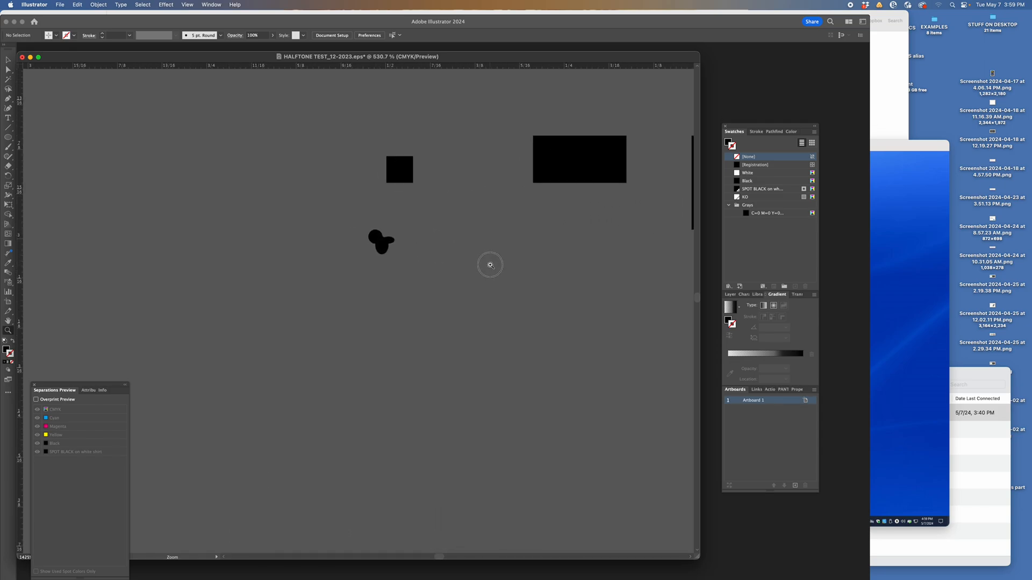
Draw an irregular shape about 0.07 in wide to the left of the single square with the Curvature tool.
{"action": "left_click", "coordinate": [8, 108]}
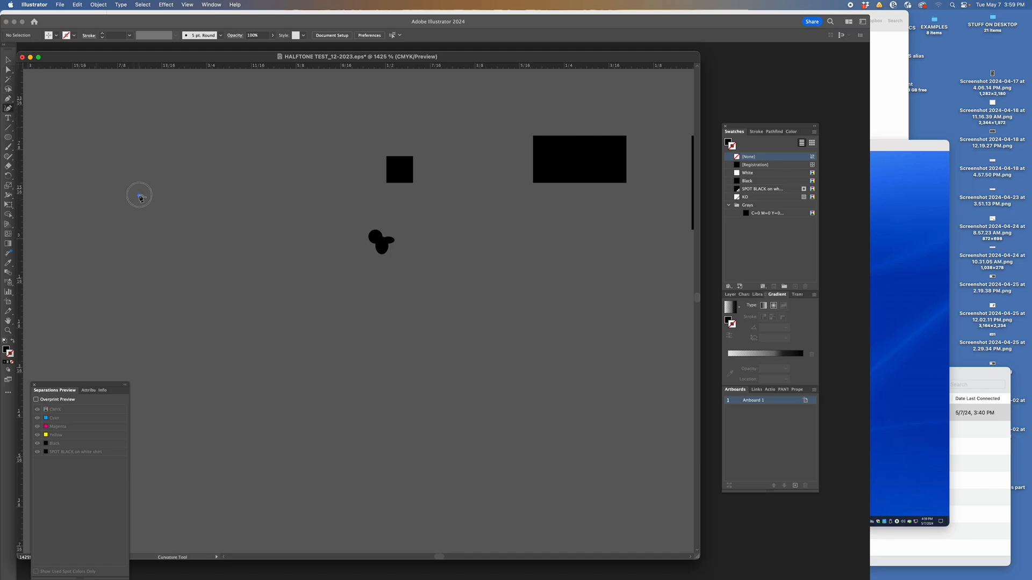
{"action": "left_click", "coordinate": [153, 184]}
{"action": "left_click", "coordinate": [148, 200]}
{"action": "left_click", "coordinate": [153, 188]}
{"action": "left_click", "coordinate": [162, 181]}
{"action": "left_click", "coordinate": [166, 180]}
{"action": "left_click", "coordinate": [169, 180]}
{"action": "left_click", "coordinate": [176, 180]}
{"action": "left_click", "coordinate": [178, 181]}
{"action": "left_click", "coordinate": [182, 191]}
{"action": "left_click", "coordinate": [190, 192]}
{"action": "left_click", "coordinate": [191, 197]}
{"action": "left_click", "coordinate": [196, 197]}
{"action": "left_click", "coordinate": [198, 200]}
{"action": "left_click", "coordinate": [173, 200]}
{"action": "left_click", "coordinate": [168, 200]}
{"action": "left_click", "coordinate": [148, 201]}
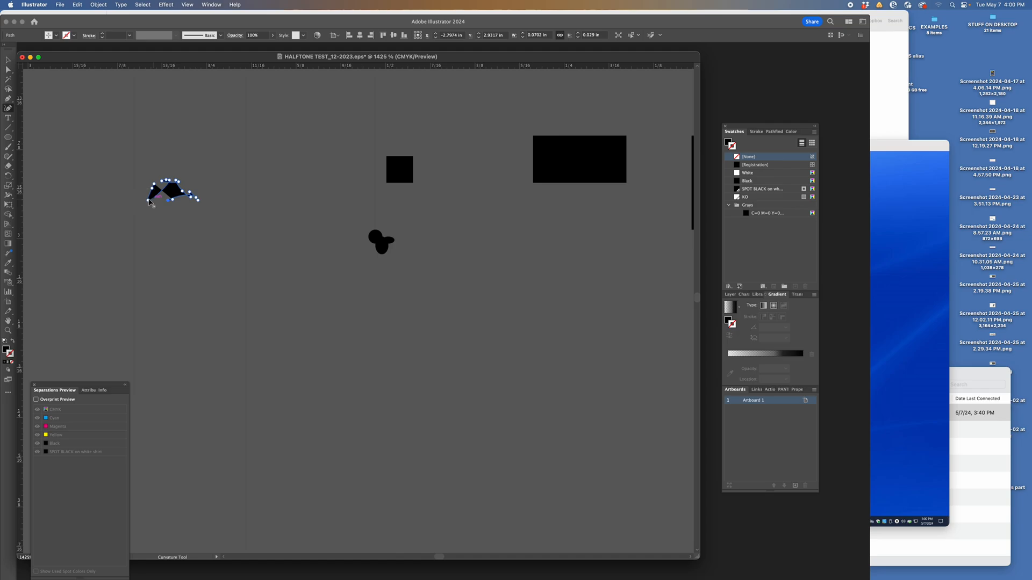
Fill out the irregular shape into a solid, flat-bottomed blob with the Pen tool and deselect it.
{"action": "left_click", "coordinate": [210, 185], "text": "super"}
{"action": "key", "text": "o"}
{"action": "key", "text": "p"}
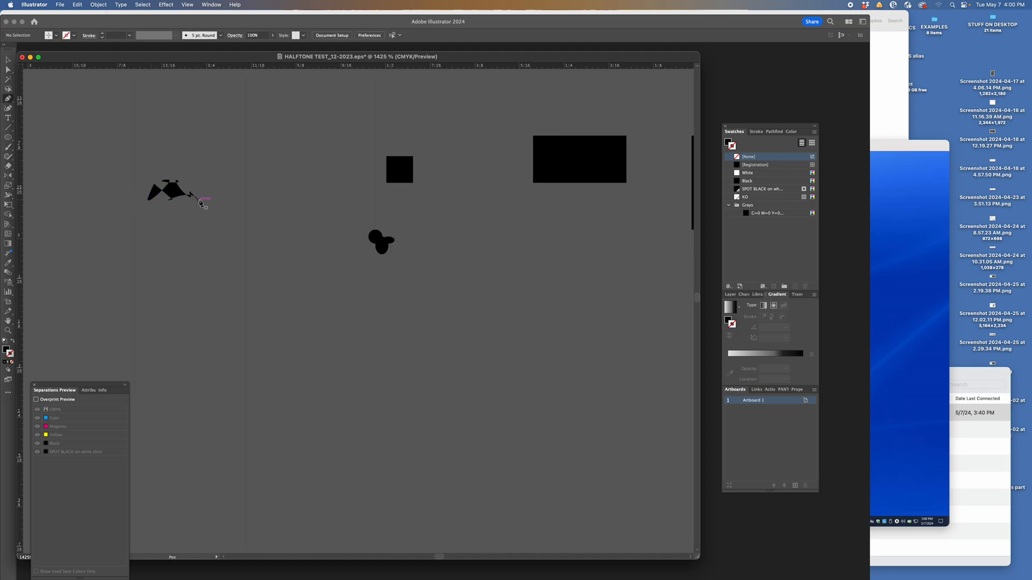
{"action": "left_click", "coordinate": [200, 195], "text": "super"}
{"action": "left_click_drag", "start_coordinate": [170, 180], "coordinate": [150, 192]}
{"action": "left_click", "coordinate": [147, 199]}
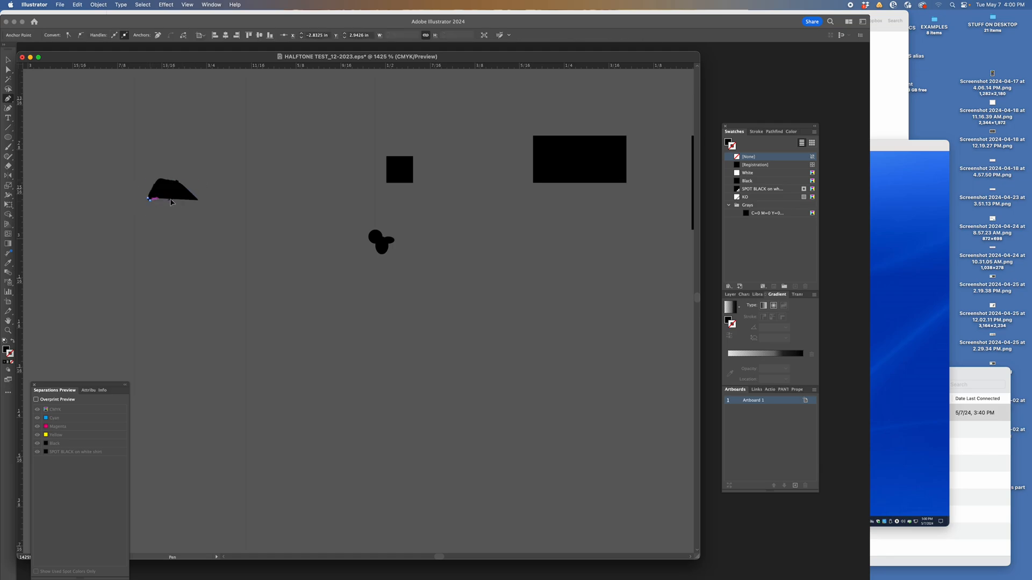
{"action": "left_click", "coordinate": [245, 189], "text": "super"}
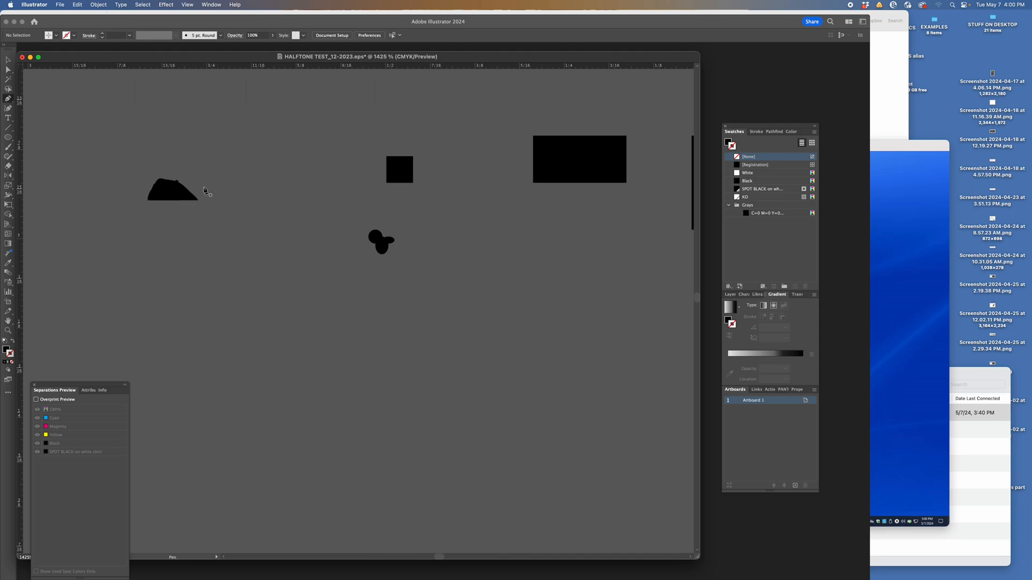
Draw a thin, flat ellipse about 0.094 in wide and 0.007 in tall beside the irregular blob, and move it closer to the blob.
{"action": "left_click", "coordinate": [8, 137]}
{"action": "left_click_drag", "start_coordinate": [237, 198], "coordinate": [303, 194]}
{"action": "key", "text": "super+shift+a"}
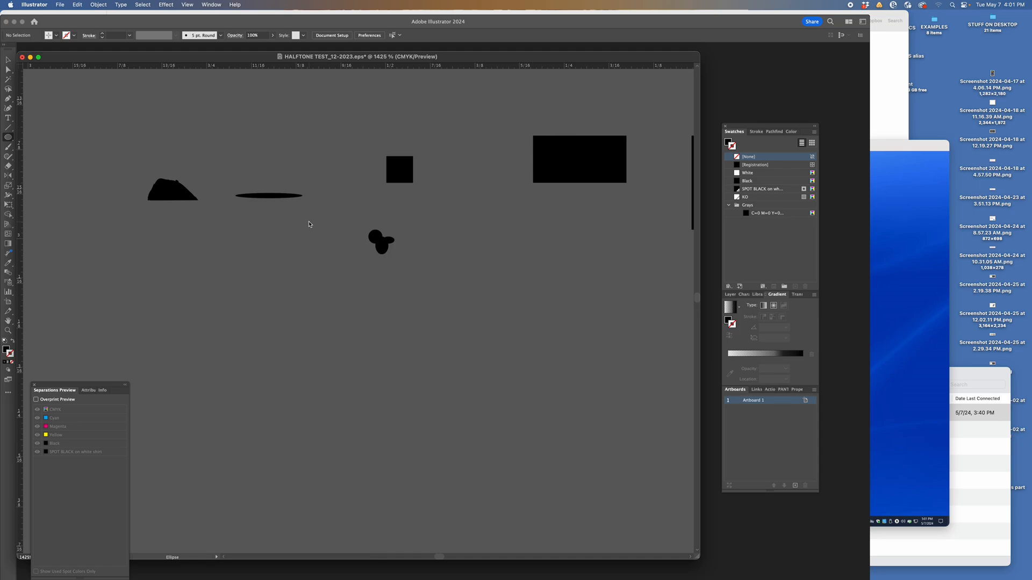
{"action": "left_click_drag", "start_coordinate": [272, 197], "coordinate": [255, 200]}
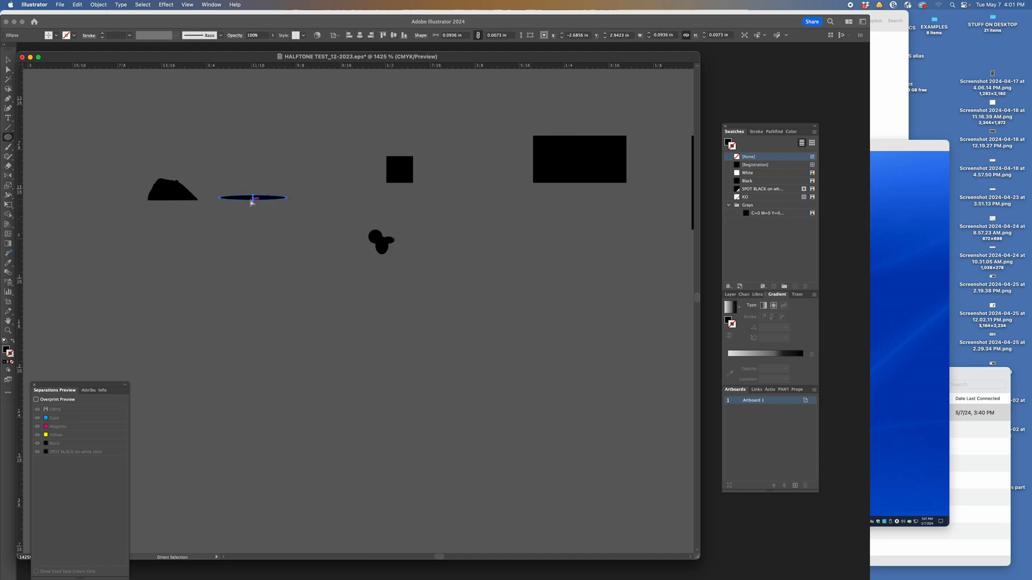
{"action": "left_click", "coordinate": [288, 203]}
Add another round black ellipse to the small cluster below the single square, check the cluster's combined outline and deselect it.
{"action": "key", "text": "l"}
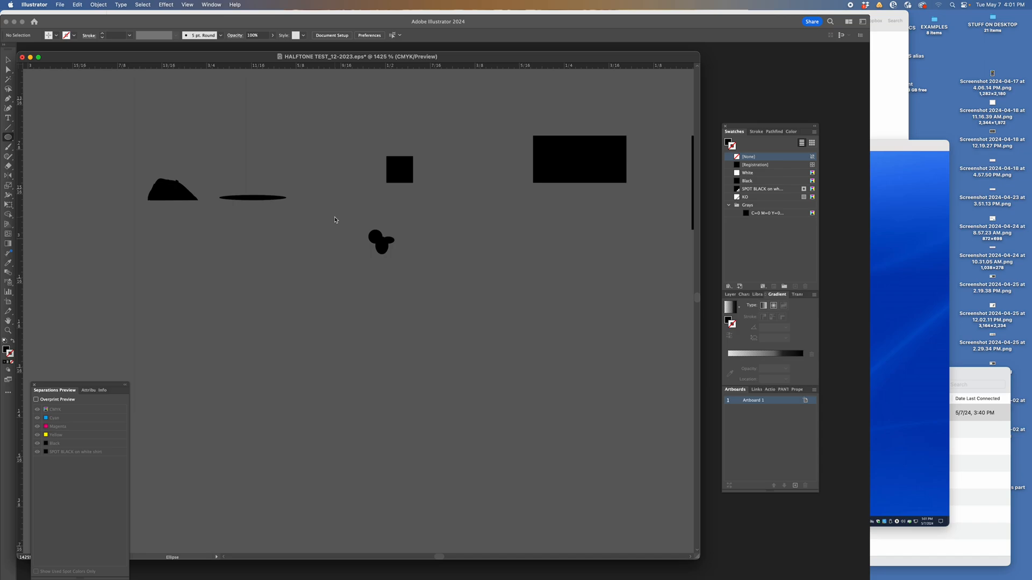
{"action": "left_click", "coordinate": [357, 221]}
{"action": "key", "text": "a"}
{"action": "left_click", "coordinate": [391, 251]}
{"action": "mouse_move", "coordinate": [400, 261]}
{"action": "left_mouse_down"}
{"action": "mouse_move", "coordinate": [391, 239]}
{"action": "mouse_move", "coordinate": [411, 272]}
{"action": "mouse_move", "coordinate": [408, 262]}
{"action": "left_mouse_up"}
{"action": "left_click", "coordinate": [396, 256], "text": "super"}
{"action": "left_click", "coordinate": [407, 245], "text": "super"}
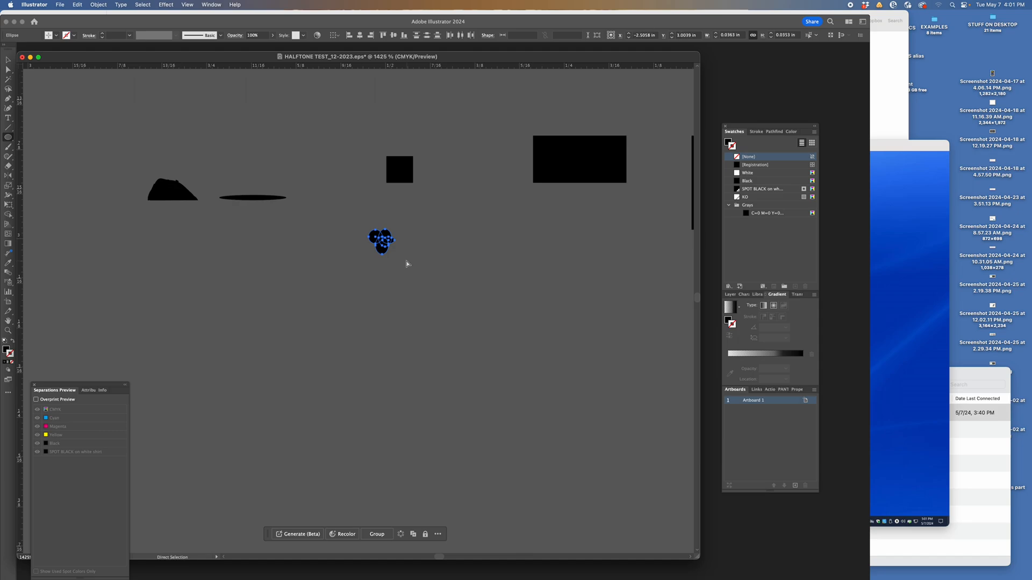
{"action": "key", "text": "super+shift+a"}
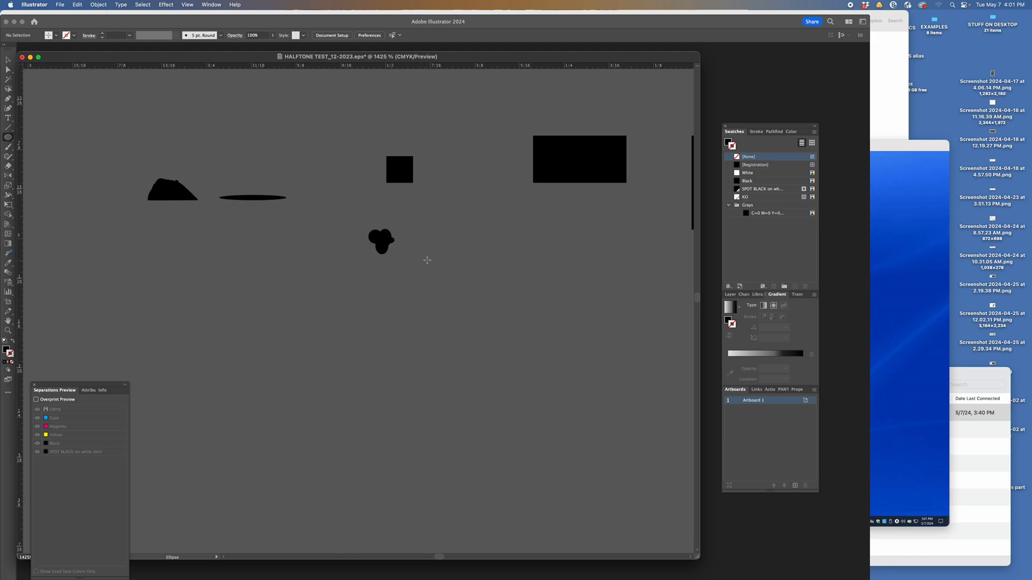
Examine the row of drawn shapes above the large stair-stepped circle, singling out the flat ellipse and the irregular blob.
{"action": "key", "text": "z"}
{"action": "left_click_drag", "start_coordinate": [499, 259], "coordinate": [308, 254]}
{"action": "key", "text": "space"}
{"action": "left_click_drag", "start_coordinate": [543, 338], "coordinate": [438, 247]}
{"action": "left_click_drag", "start_coordinate": [516, 307], "coordinate": [490, 288]}
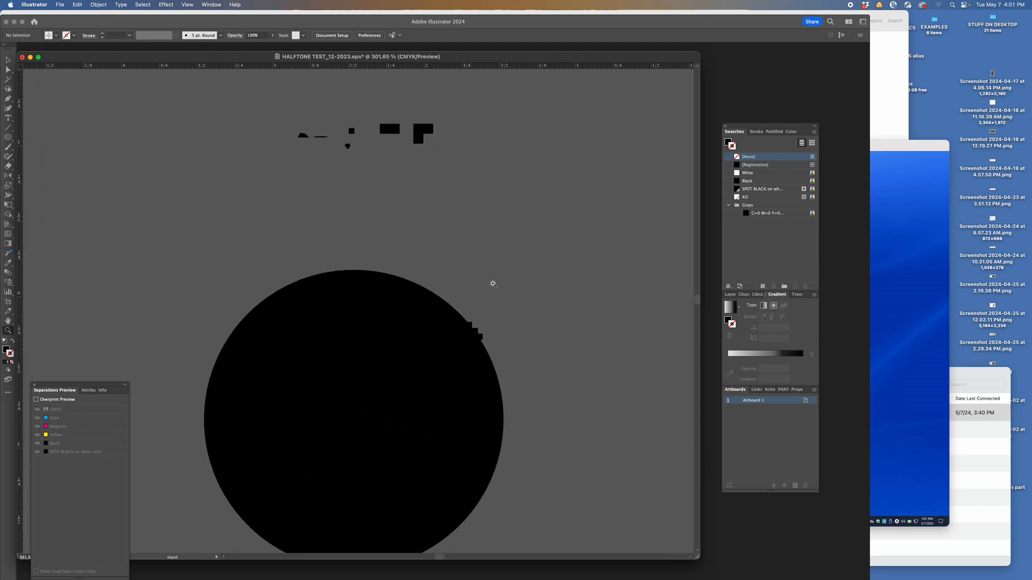
{"action": "left_click_drag", "start_coordinate": [470, 355], "coordinate": [498, 342]}
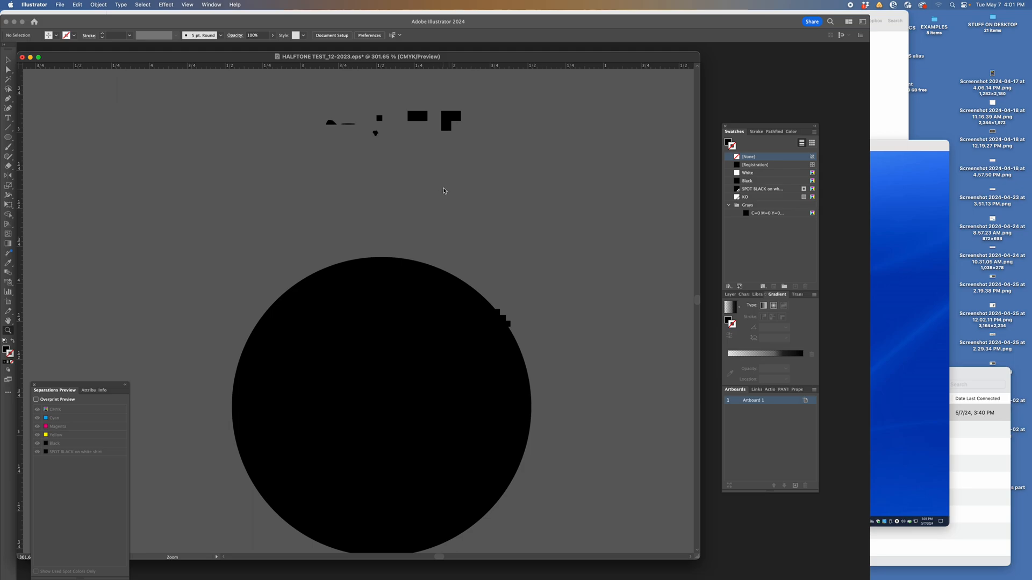
{"action": "key", "text": "a"}
{"action": "left_click", "coordinate": [347, 126]}
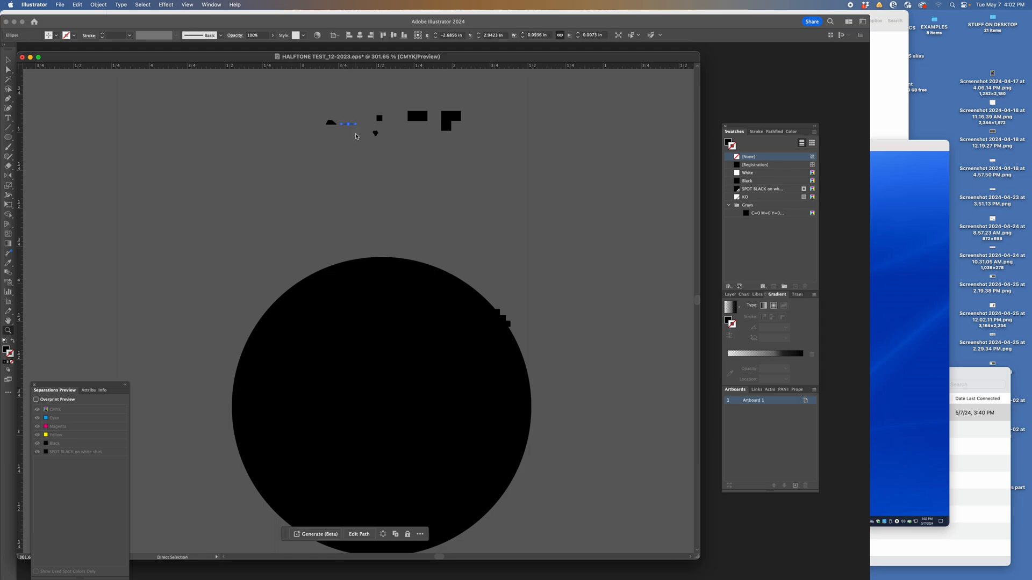
{"action": "left_click", "coordinate": [373, 152]}
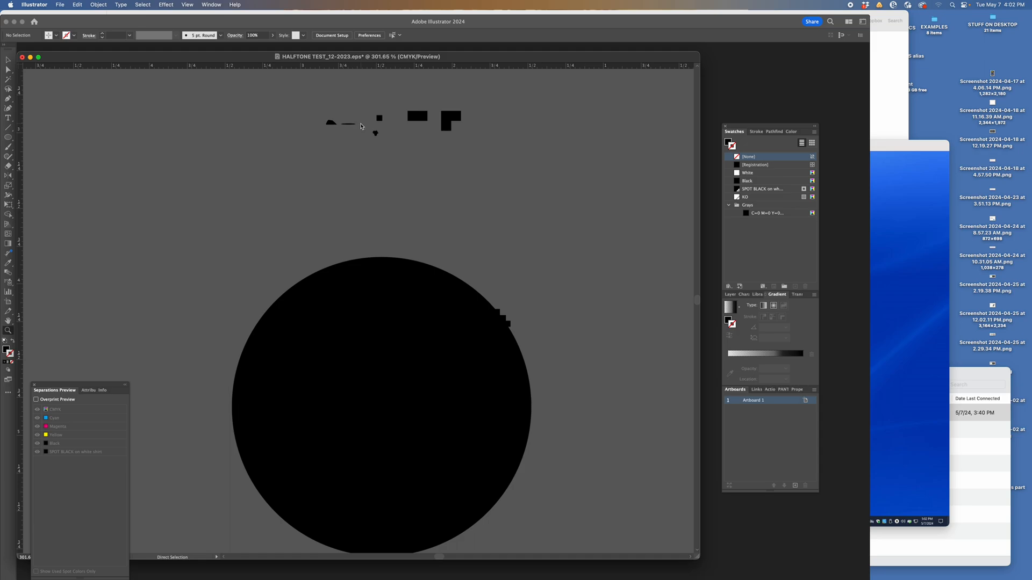
{"action": "left_click", "coordinate": [333, 123]}
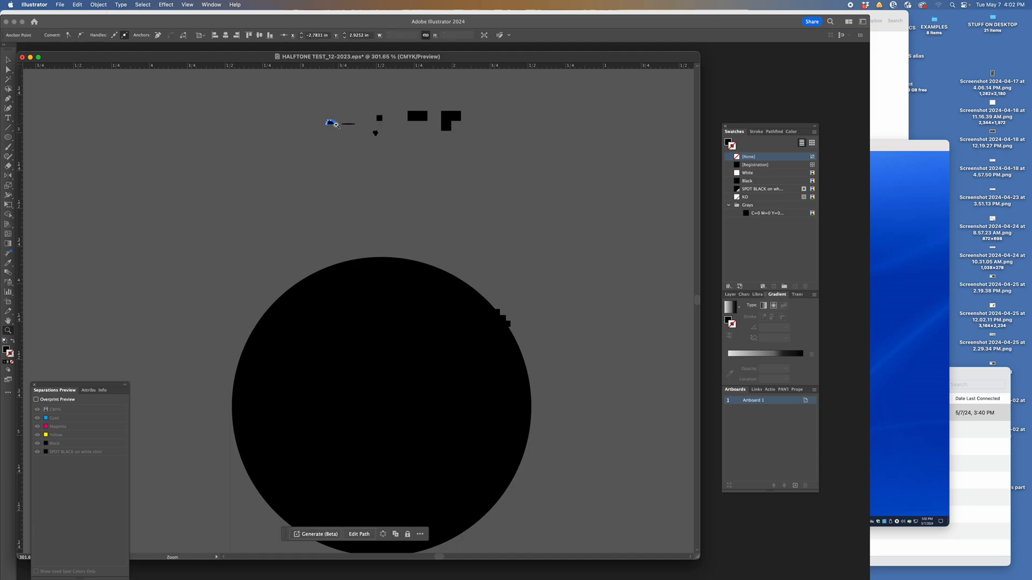
{"action": "left_click", "coordinate": [367, 132], "text": "super"}
{"action": "left_click_drag", "start_coordinate": [416, 145], "coordinate": [339, 132]}
{"action": "left_click_drag", "start_coordinate": [454, 155], "coordinate": [322, 196]}
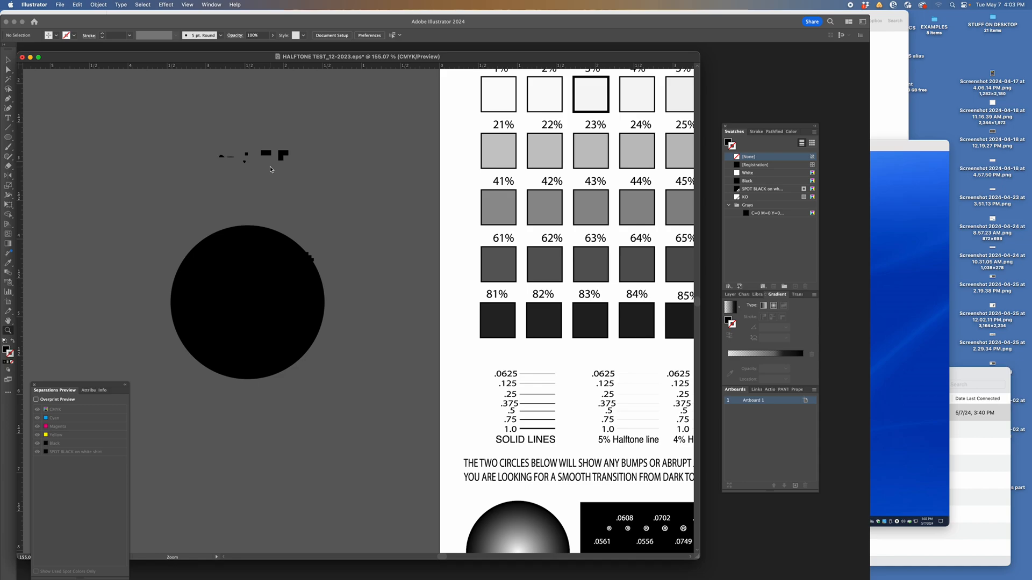
Compare the single square and the other tiny drawn shapes with the percentage tint swatches on the halftone test sheet.
{"action": "key", "text": "a"}
{"action": "left_click", "coordinate": [246, 154]}
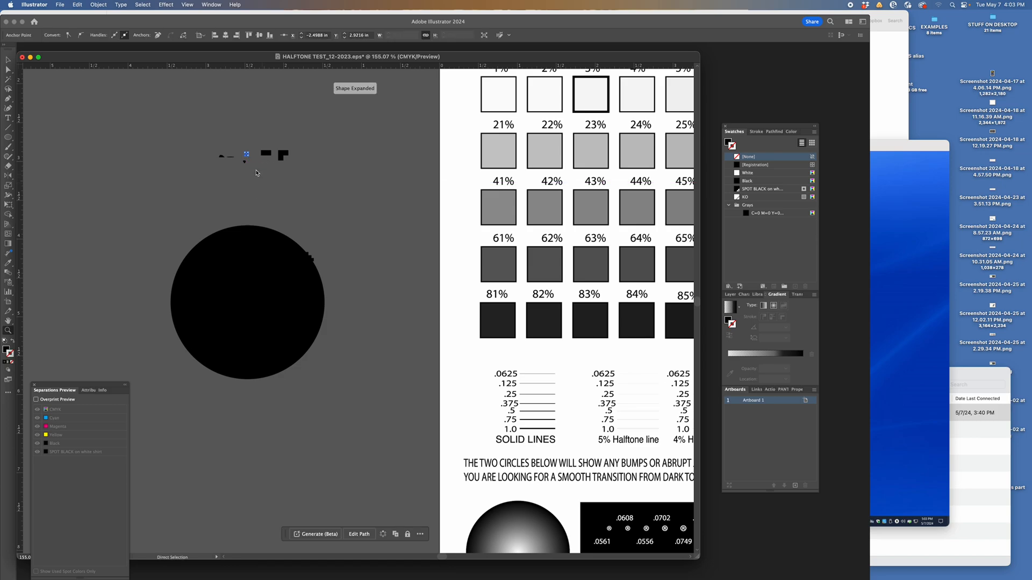
{"action": "left_click", "coordinate": [257, 173]}
{"action": "key", "text": "z"}
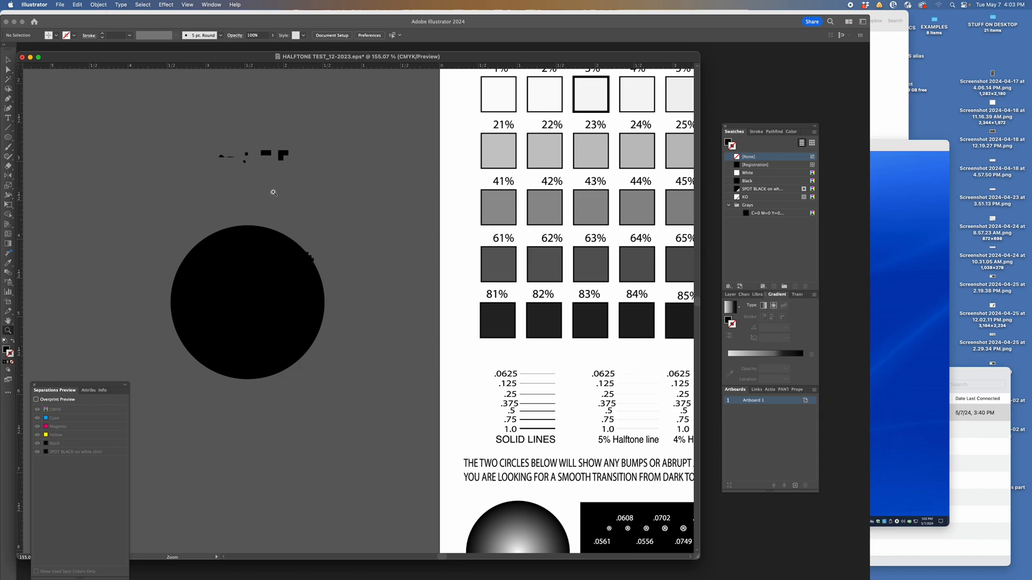
{"action": "key", "text": "a"}
{"action": "key", "text": "z"}
{"action": "left_click_drag", "start_coordinate": [550, 269], "coordinate": [379, 261]}
{"action": "scroll", "coordinate": [430, 282], "scroll_direction": "down", "scroll_amount": 6}
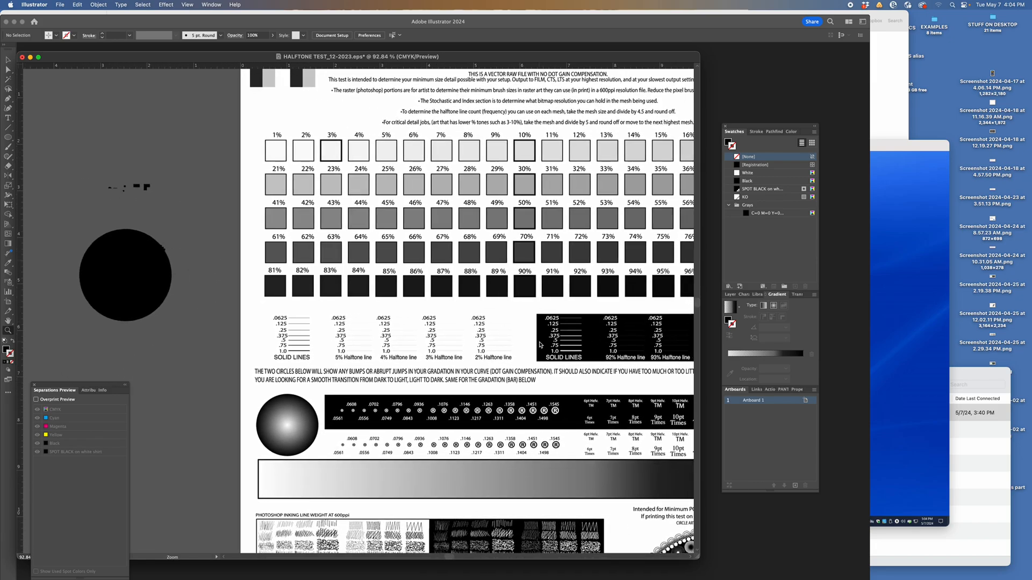
Switch to the DTS remote desktop, reveal the curve editing options in the setup dialog, and pull the linear curve's middle point down into the shadows.
{"action": "left_click", "coordinate": [878, 265]}
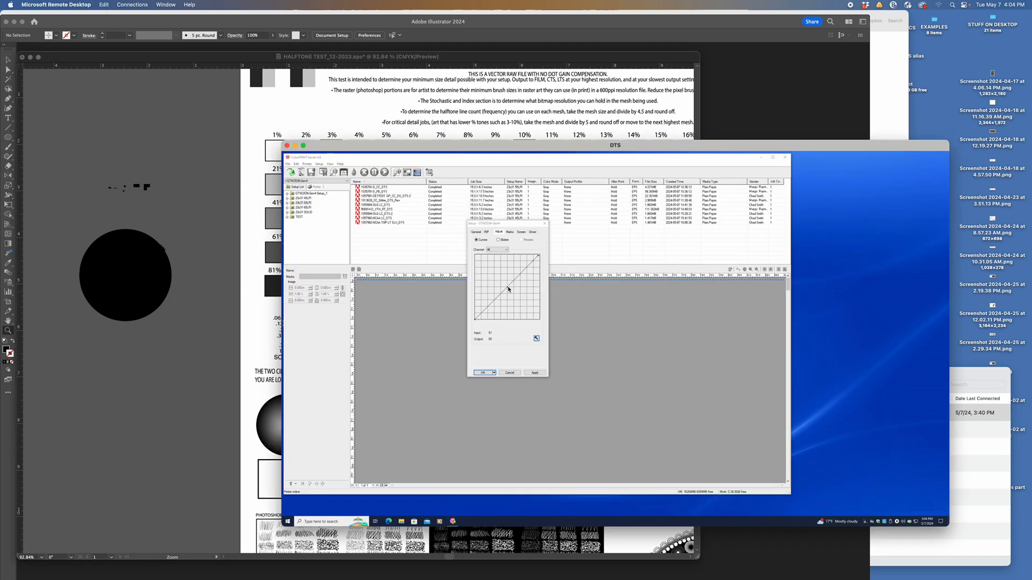
{"action": "left_click", "coordinate": [539, 255]}
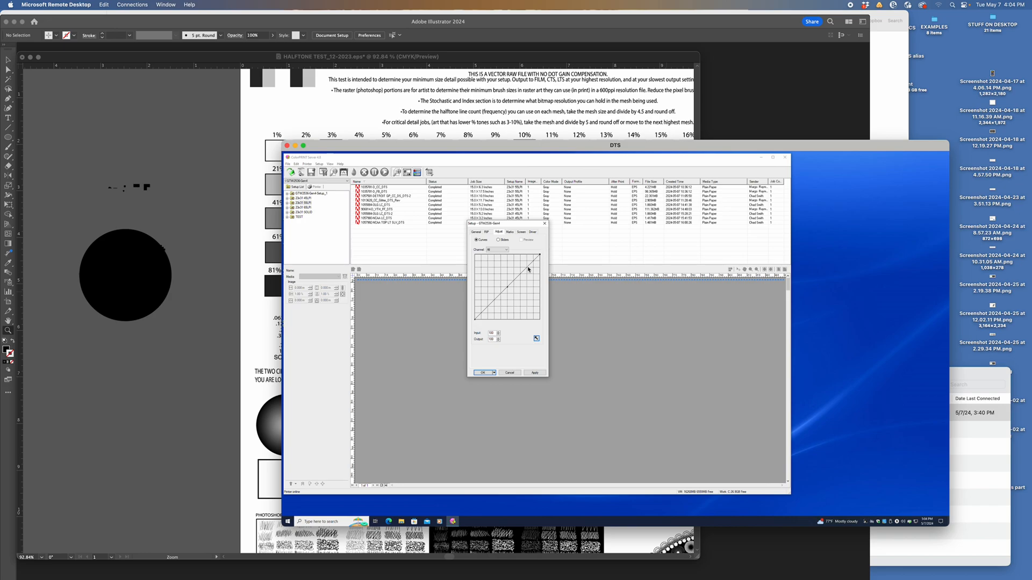
{"action": "left_click", "coordinate": [536, 338]}
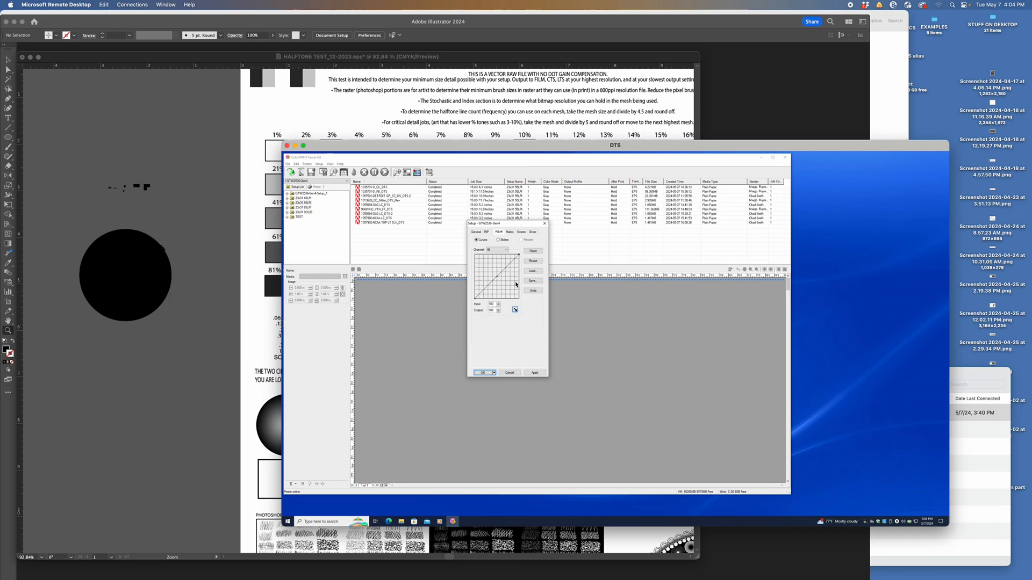
{"action": "left_click_drag", "start_coordinate": [497, 276], "coordinate": [510, 273]}
{"action": "left_click", "coordinate": [498, 304]}
{"action": "left_click", "coordinate": [499, 312]}
{"action": "left_click", "coordinate": [499, 311]}
{"action": "left_click", "coordinate": [499, 310]}
{"action": "left_click", "coordinate": [499, 310]}
{"action": "left_click", "coordinate": [499, 310]}
Enter 20 for the curve point's input and output, then 80 for the input, and adjust the shadow point of the curve.
{"action": "double_click", "coordinate": [489, 305]}
{"action": "type", "text": "20"}
{"action": "double_click", "coordinate": [491, 311]}
{"action": "type", "text": "20"}
{"action": "double_click", "coordinate": [491, 304]}
{"action": "type", "text": "80"}
{"action": "left_click_drag", "start_coordinate": [511, 292], "coordinate": [511, 274]}
Load the first-listed New Test Curve file in place of the edited curve, and inspect its points on the enlarged graph.
{"action": "left_click", "coordinate": [534, 274]}
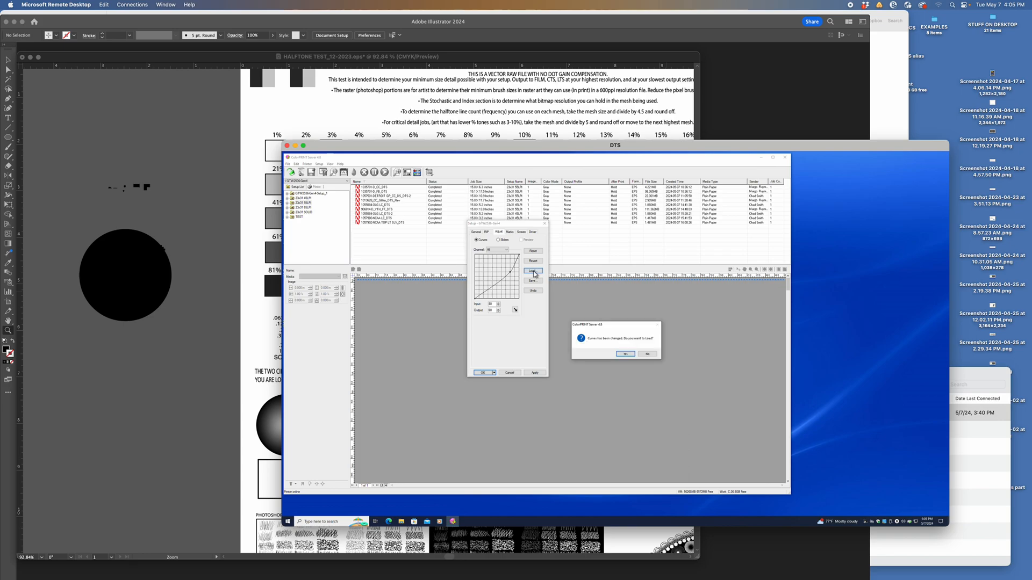
{"action": "left_click", "coordinate": [624, 355]}
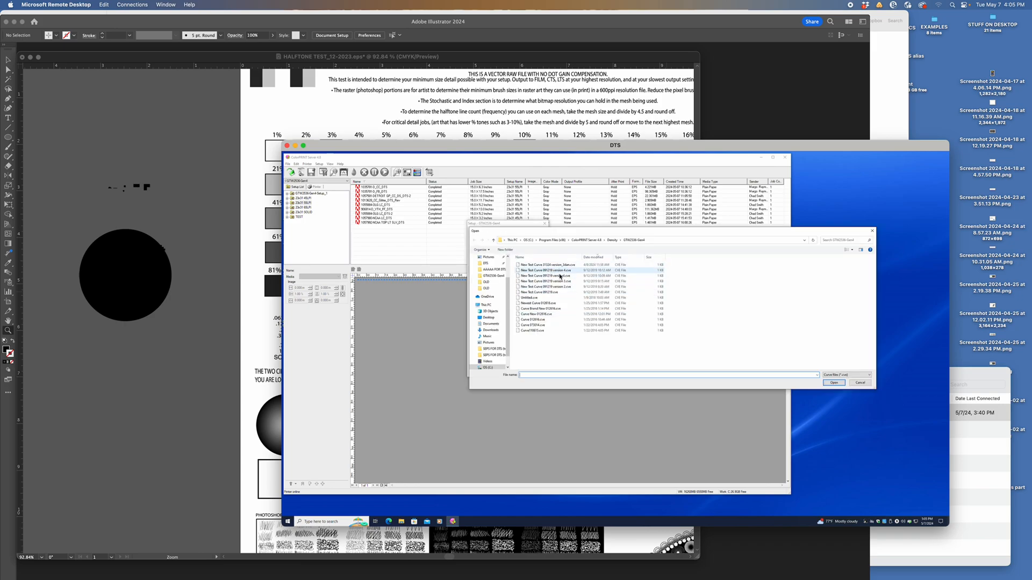
{"action": "left_click", "coordinate": [556, 265]}
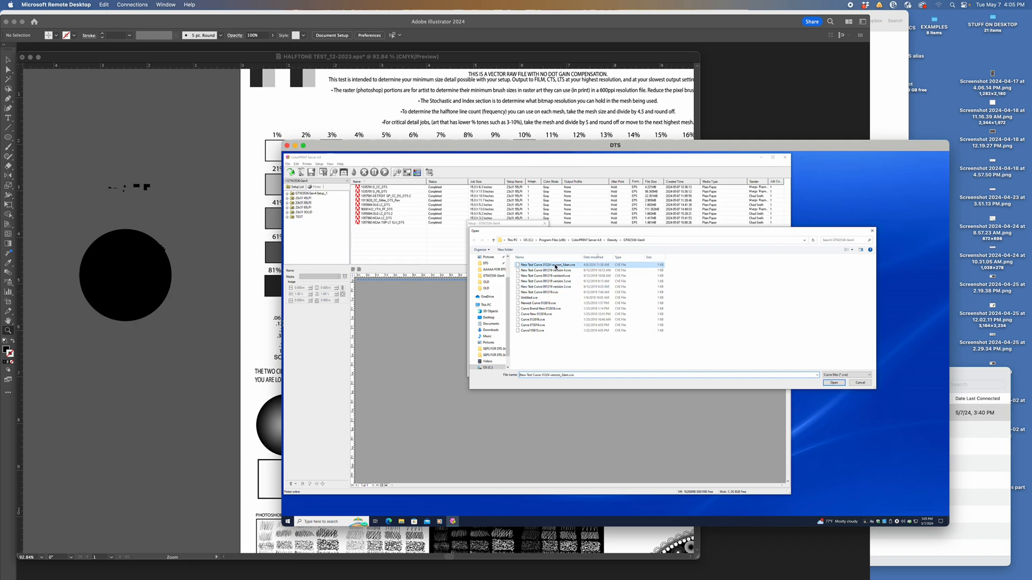
{"action": "left_click", "coordinate": [834, 383]}
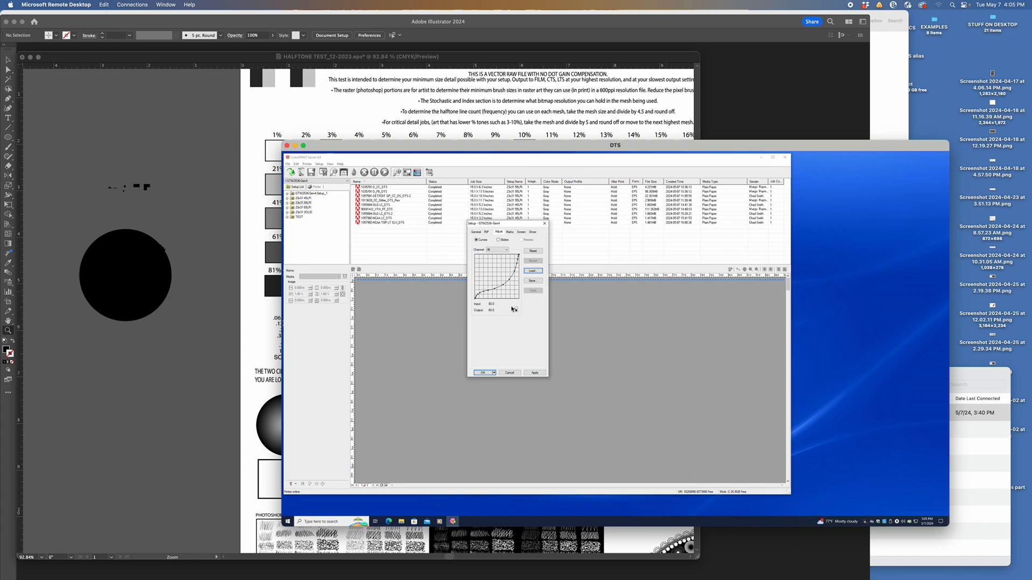
{"action": "left_click", "coordinate": [516, 311]}
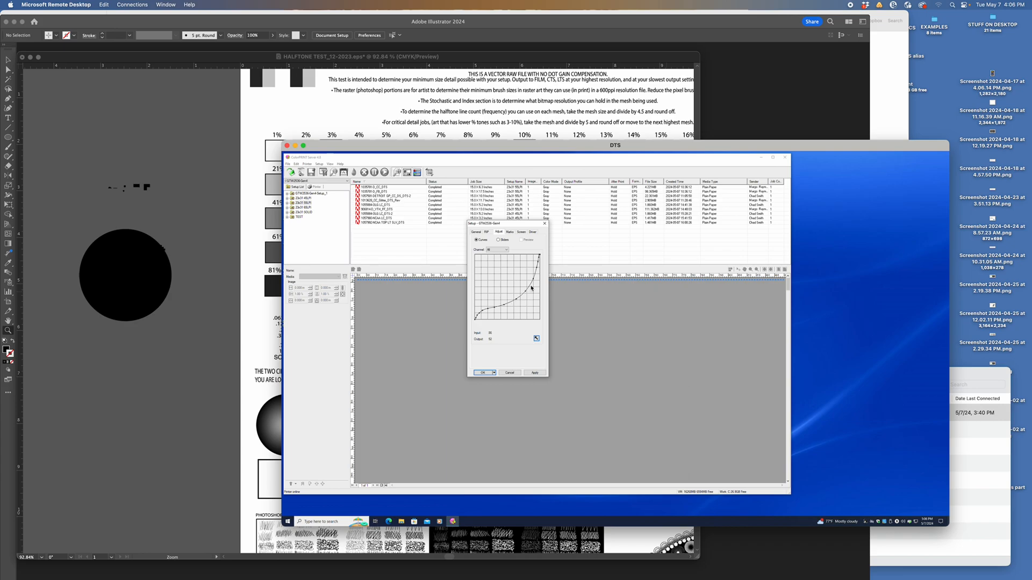
{"action": "left_click_drag", "start_coordinate": [537, 270], "coordinate": [536, 269]}
{"action": "left_click", "coordinate": [537, 338]}
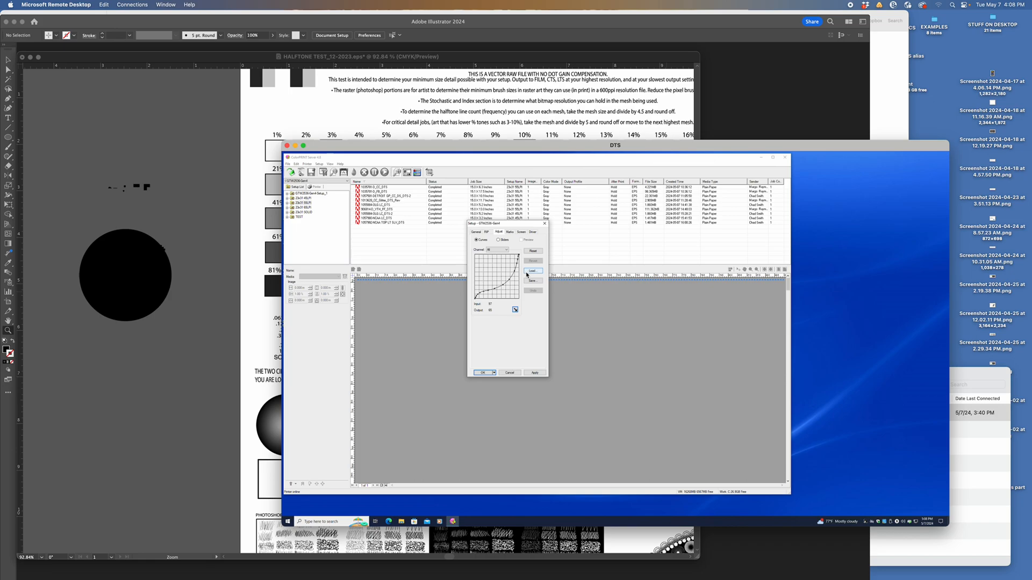
Return to the Illustrator test sheet and examine the long light-to-dark gradation bar, selecting it for reference.
{"action": "left_click", "coordinate": [250, 309]}
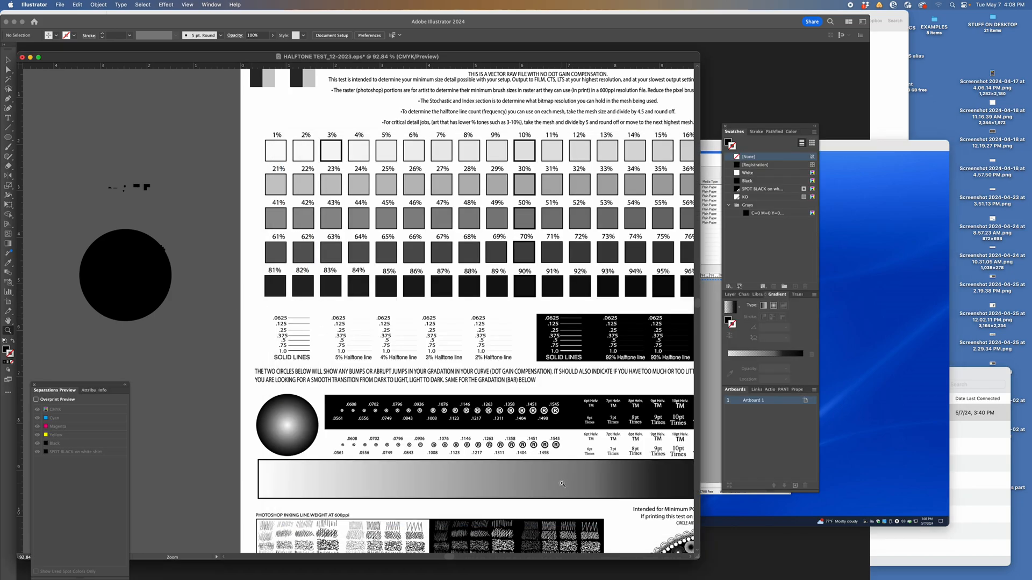
{"action": "left_click_drag", "start_coordinate": [560, 484], "coordinate": [491, 408]}
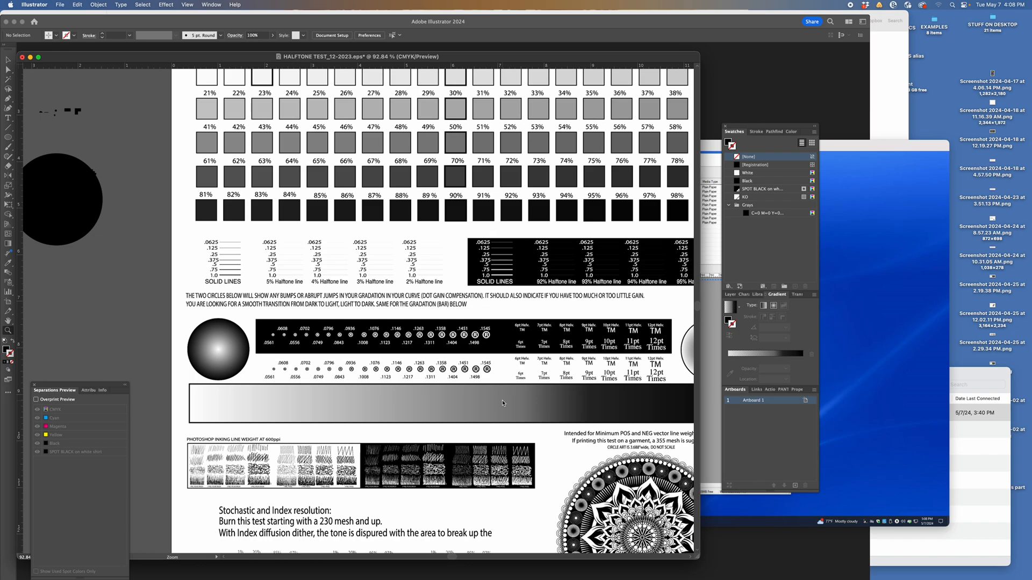
{"action": "key", "text": "a"}
{"action": "left_click", "coordinate": [497, 407]}
{"action": "key", "text": "z"}
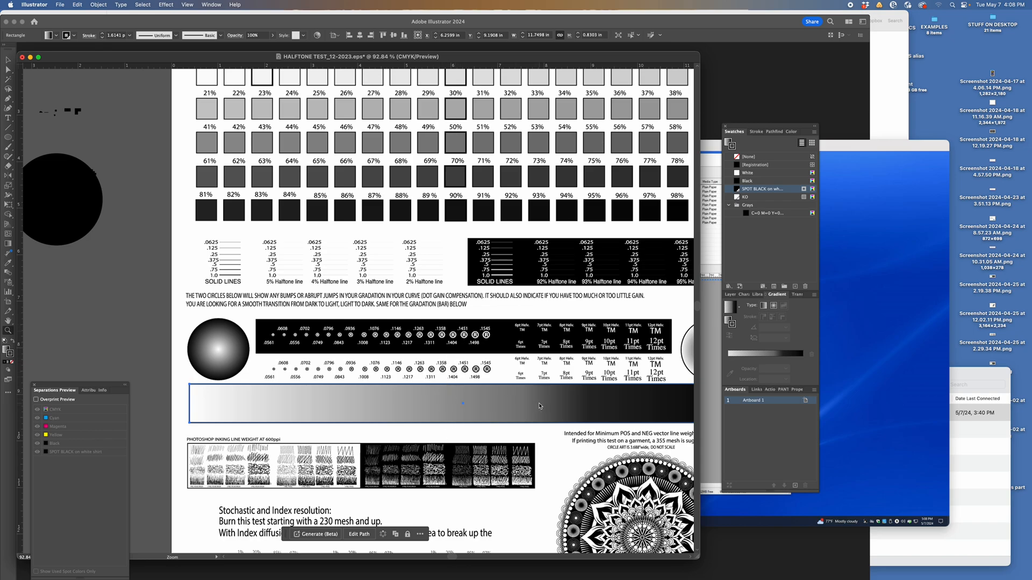
Undo the most recent shape edits beside the test sheet and clear the selection.
{"action": "key", "text": "super+z"}
{"action": "key", "text": "super+z"}
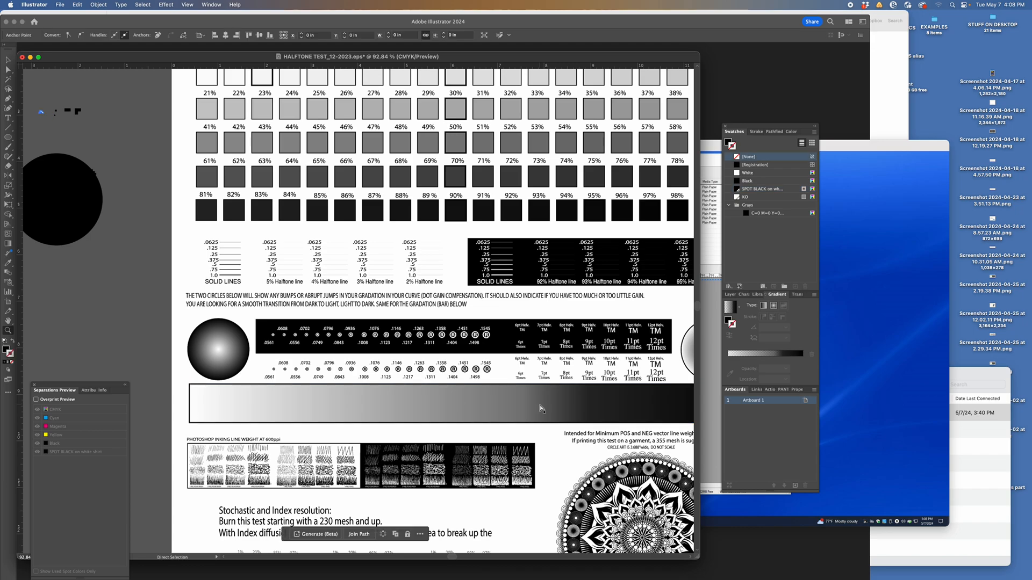
{"action": "left_click", "coordinate": [176, 402]}
{"action": "key", "text": "super+z"}
{"action": "left_click", "coordinate": [176, 401]}
{"action": "key", "text": "z"}
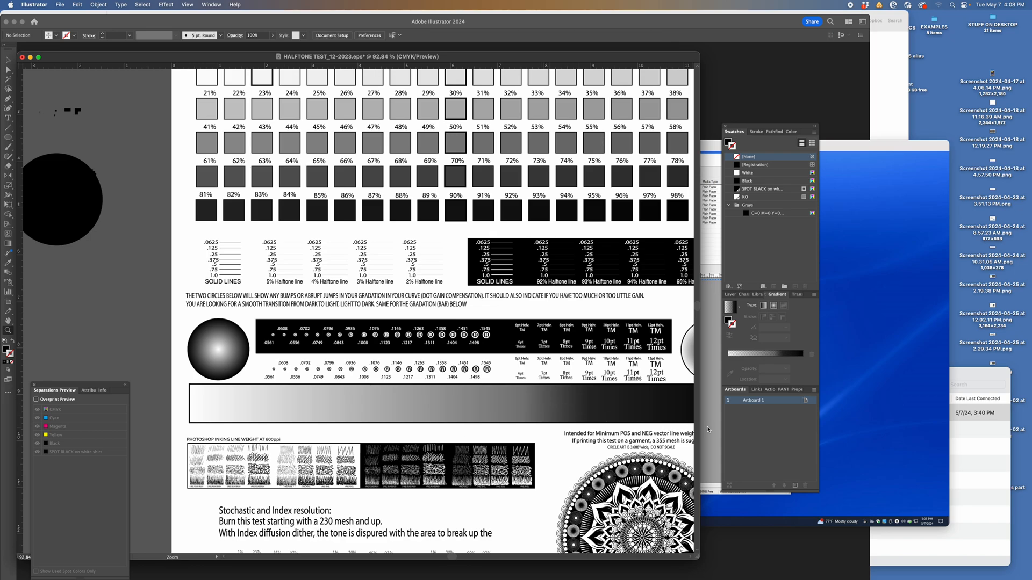
Switch to the DTS remote desktop, bring up the curve's save dialog, cancel it, and close the setup dialog without applying changes.
{"action": "left_click", "coordinate": [715, 417]}
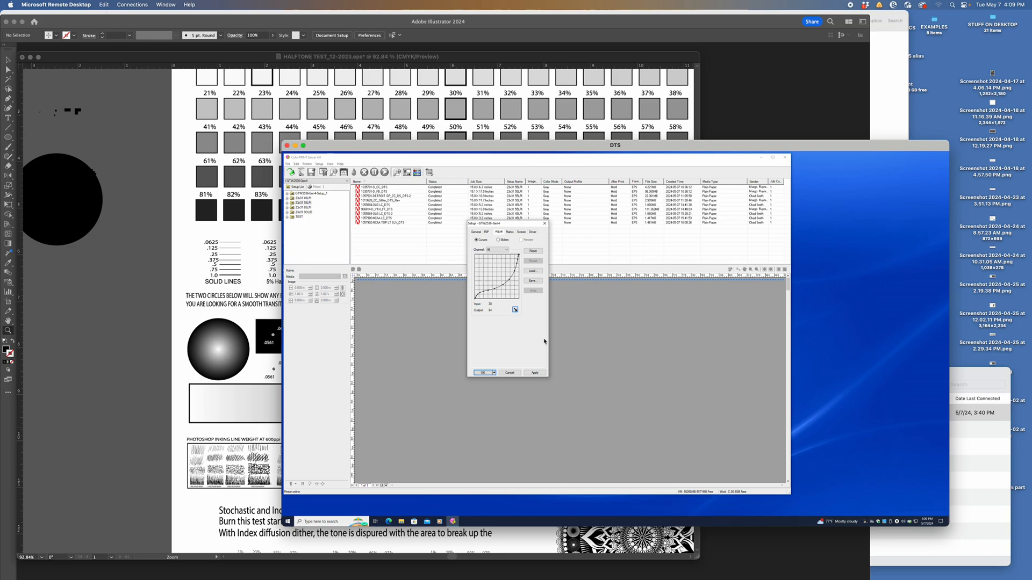
{"action": "left_click", "coordinate": [532, 281]}
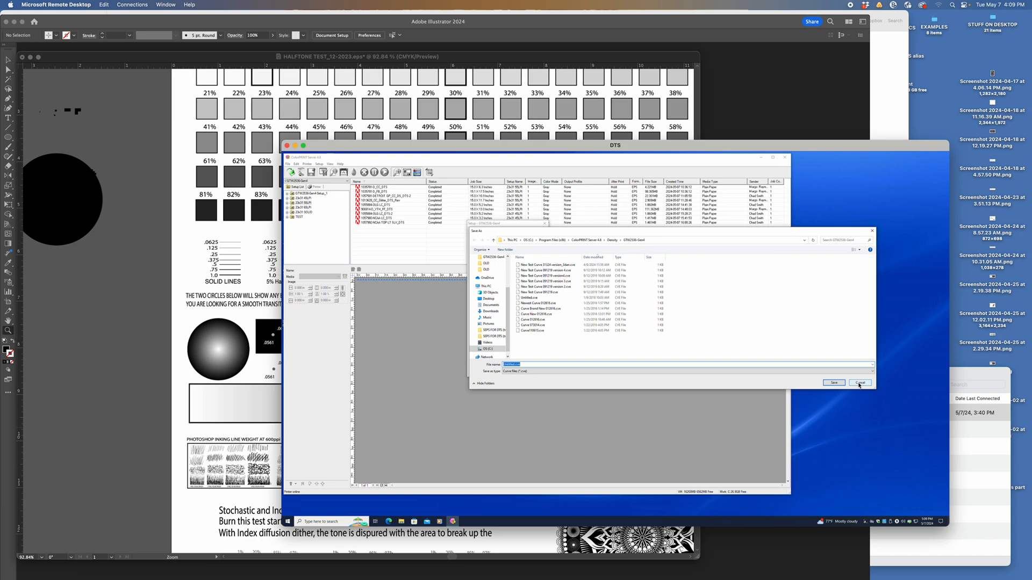
{"action": "left_click", "coordinate": [859, 384]}
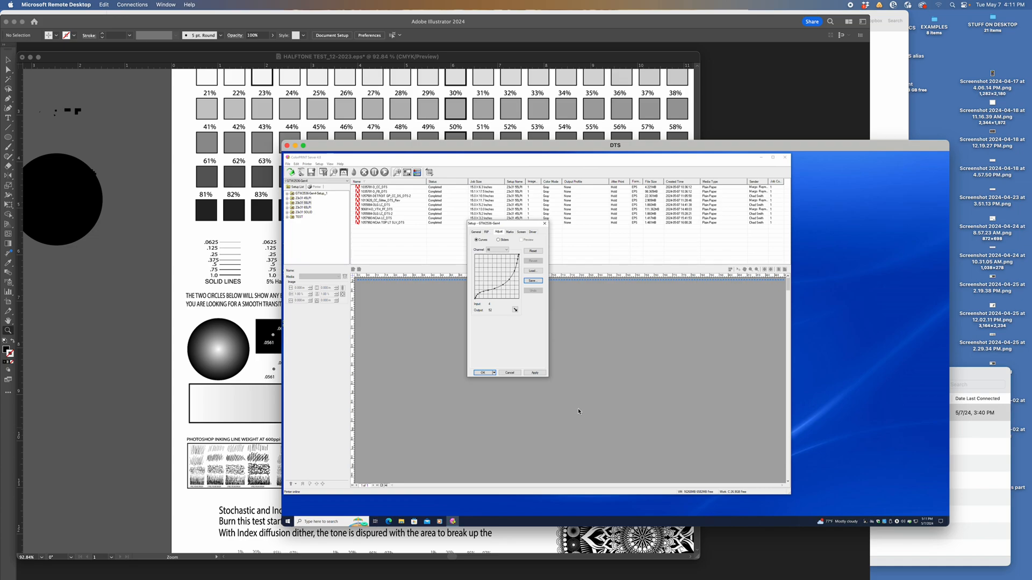
{"action": "left_click", "coordinate": [510, 372]}
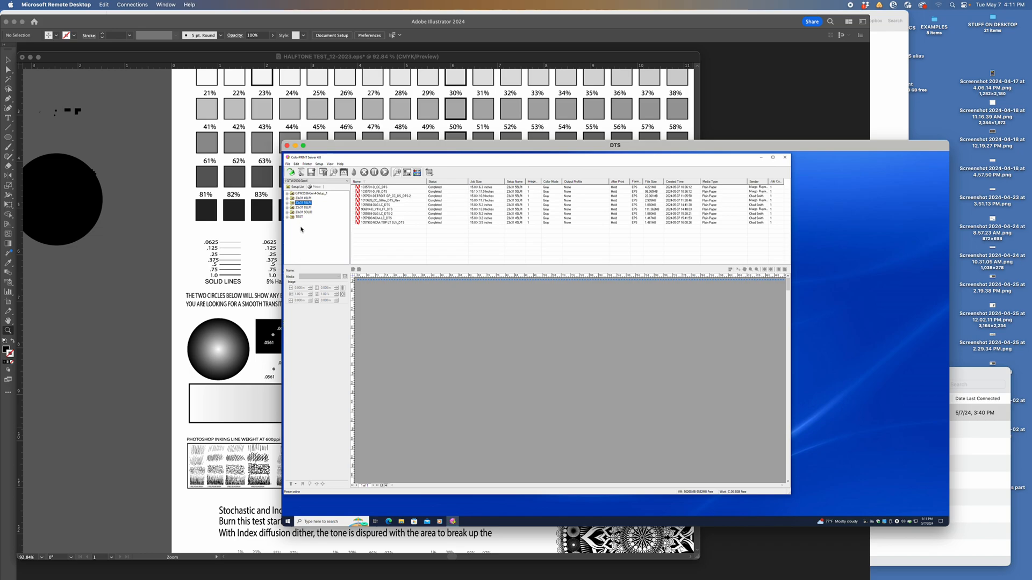
Open the properties of the highlighted 23x31 setup and save it as a new setup named NEW TESTER.
{"action": "right_click", "coordinate": [292, 204]}
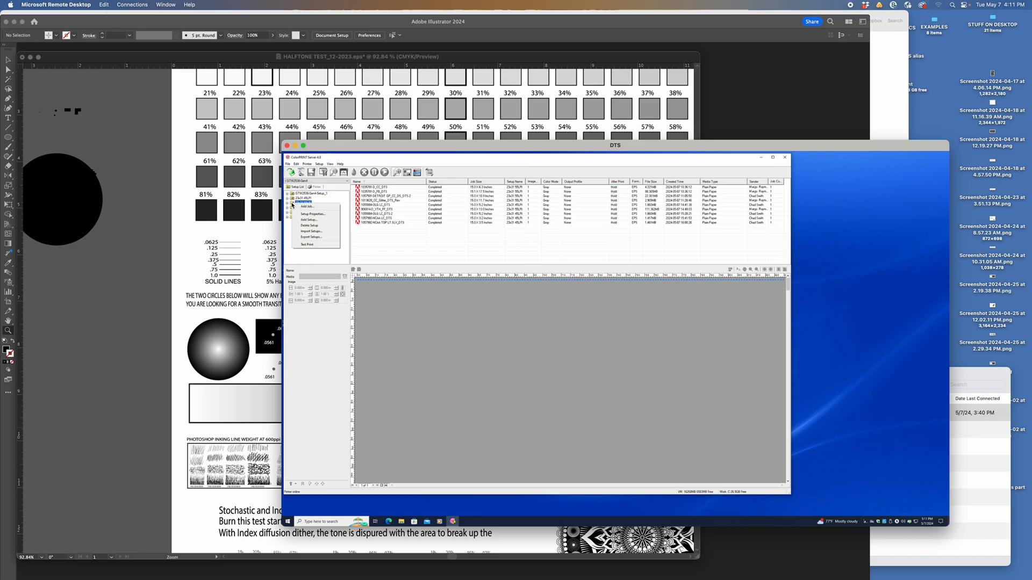
{"action": "left_click", "coordinate": [311, 214]}
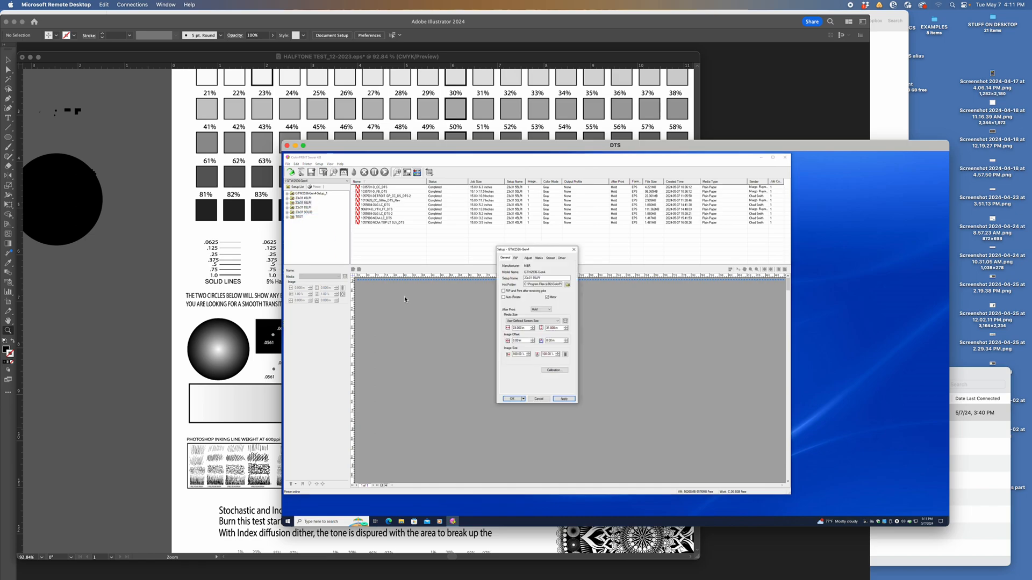
{"action": "left_click", "coordinate": [523, 400]}
{"action": "left_click", "coordinate": [523, 406]}
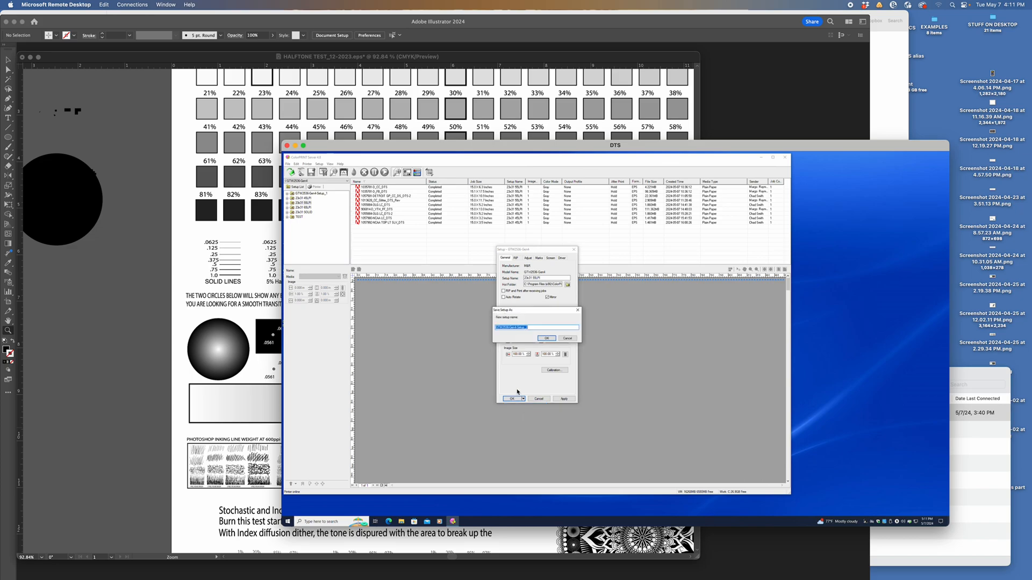
{"action": "type", "text": "NEW TESTER"}
{"action": "left_click", "coordinate": [545, 339]}
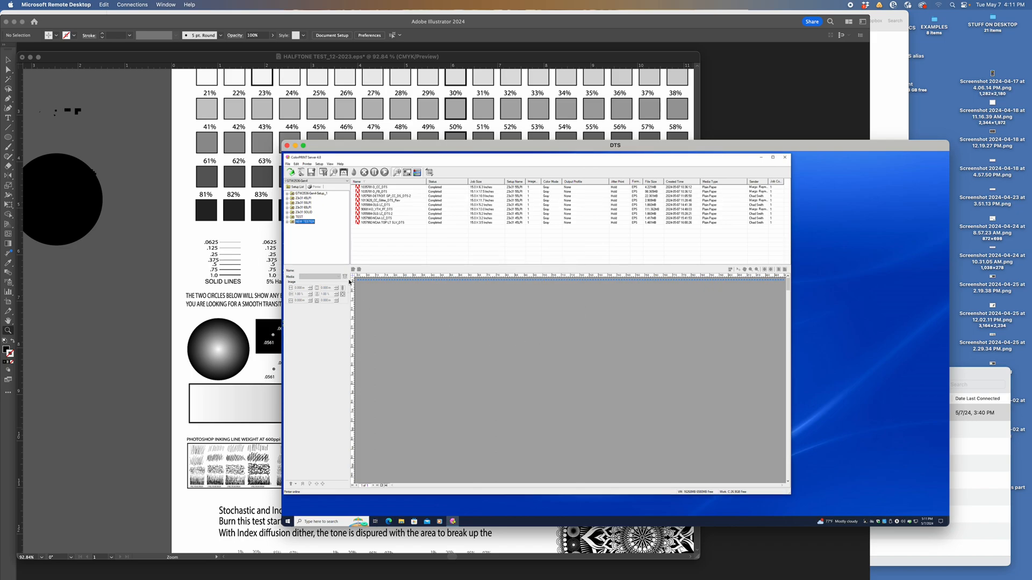
Open the NEW TESTER setup's properties and review its general, RIP, marks and screen settings, ending at the adjustment curve.
{"action": "left_click", "coordinate": [298, 203]}
{"action": "left_click", "coordinate": [293, 222]}
{"action": "double_click", "coordinate": [293, 222]}
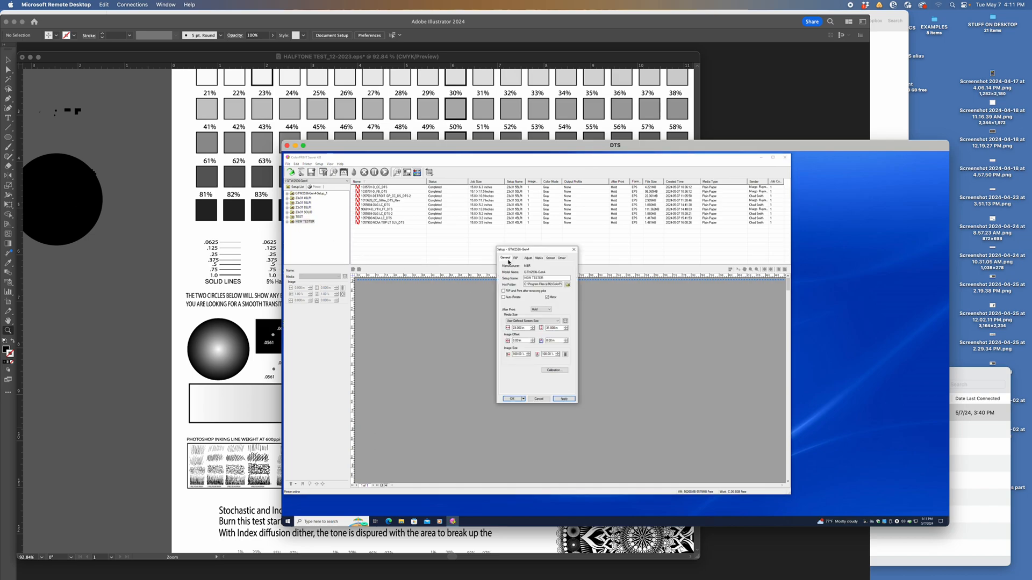
{"action": "left_click", "coordinate": [517, 260]}
{"action": "left_click", "coordinate": [539, 259]}
{"action": "left_click", "coordinate": [552, 261]}
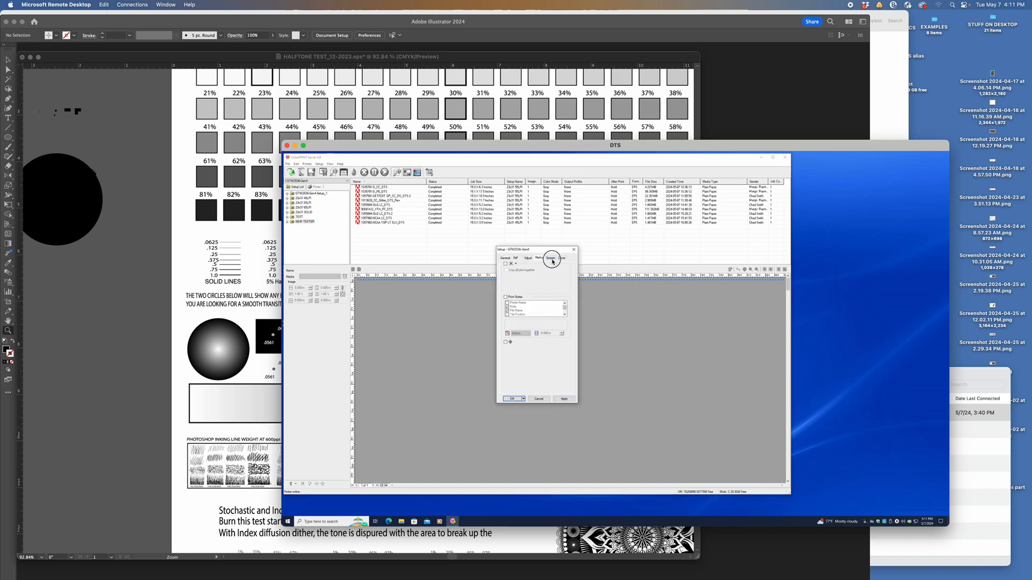
{"action": "left_click", "coordinate": [505, 260]}
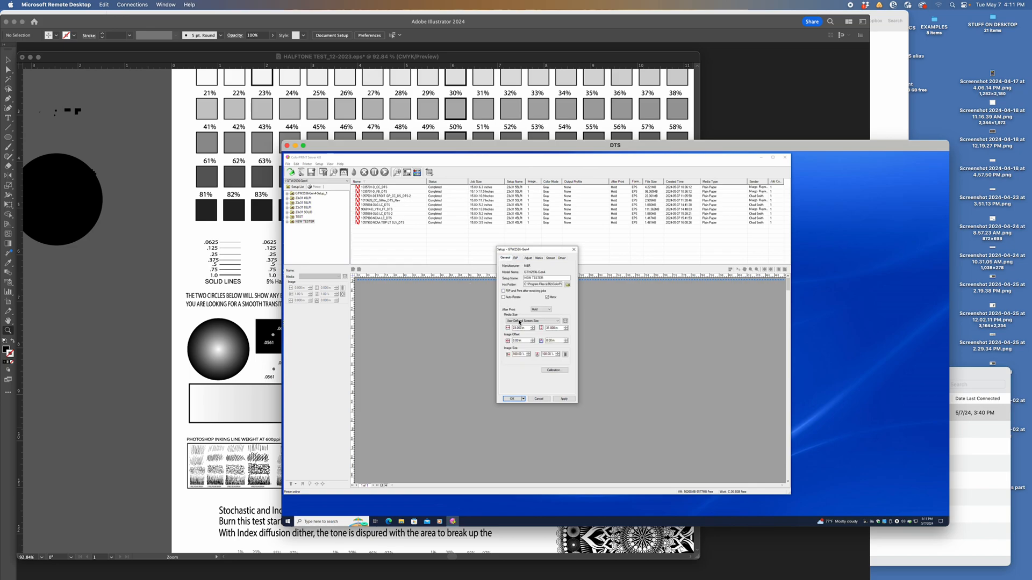
{"action": "left_click", "coordinate": [527, 260]}
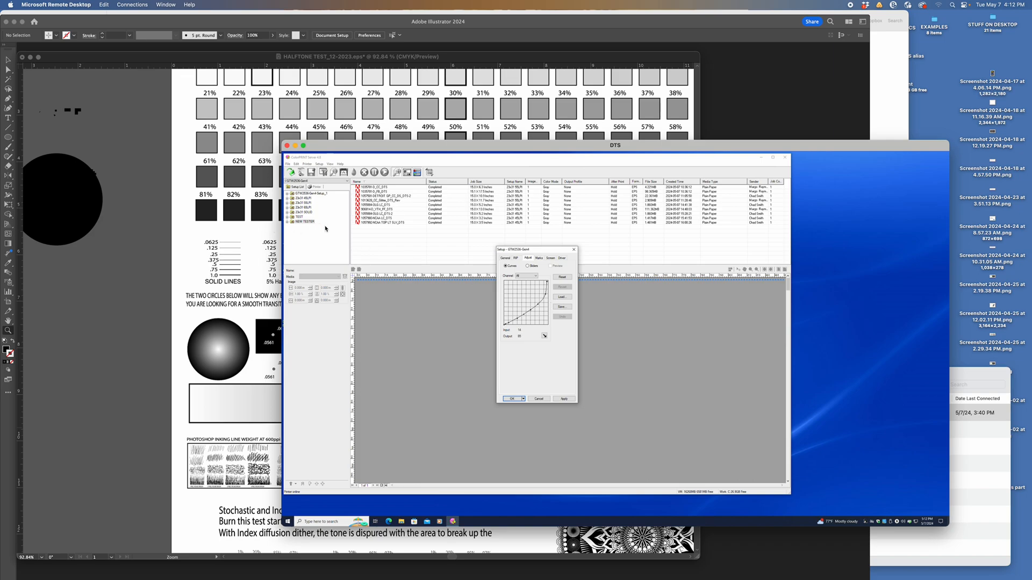
Load the first-listed New Test Curve file into the NEW TESTER setup, accepting the changed-curve prompt, and apply the setup.
{"action": "left_click", "coordinate": [561, 298]}
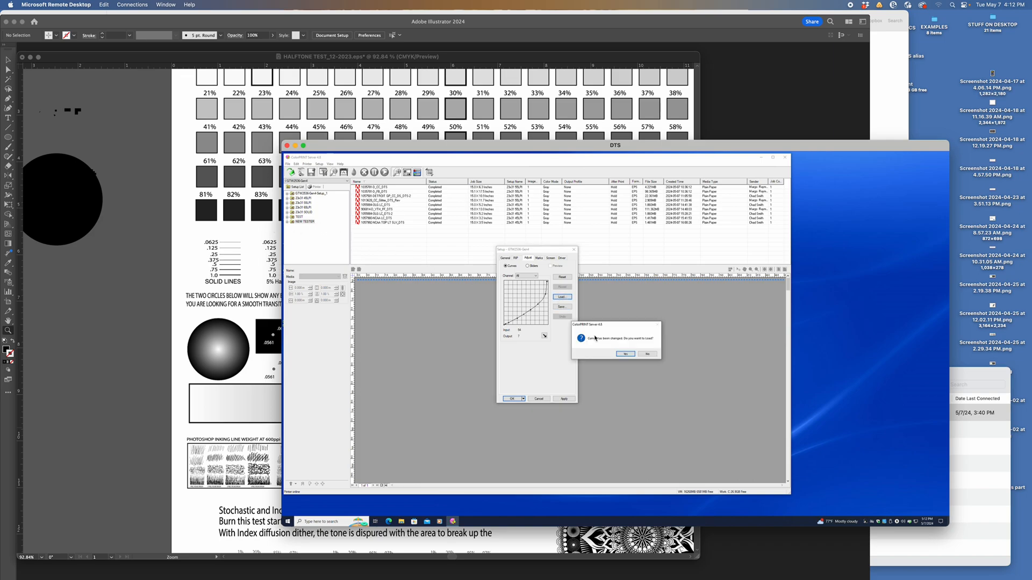
{"action": "left_click", "coordinate": [626, 355]}
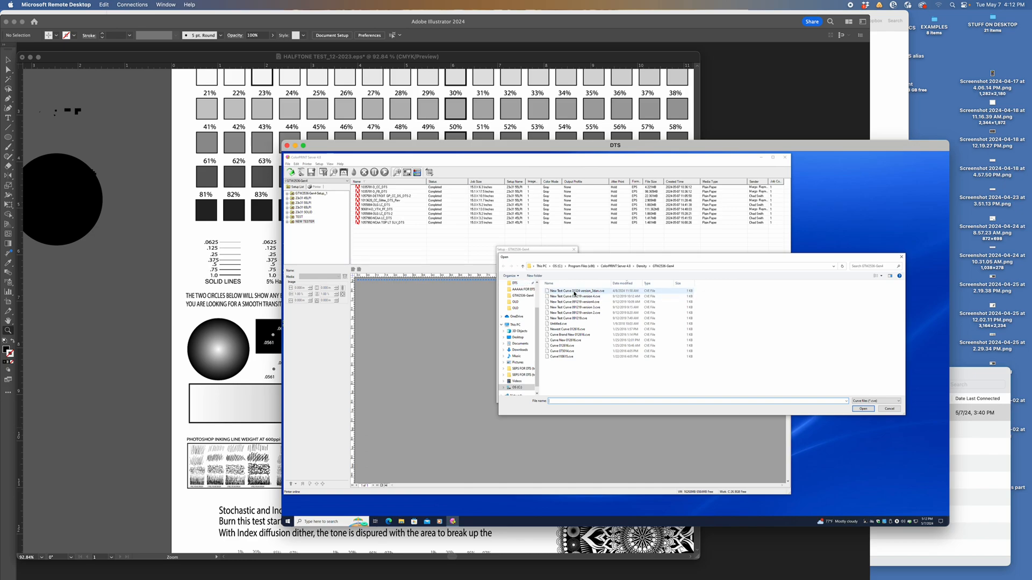
{"action": "left_click", "coordinate": [862, 409]}
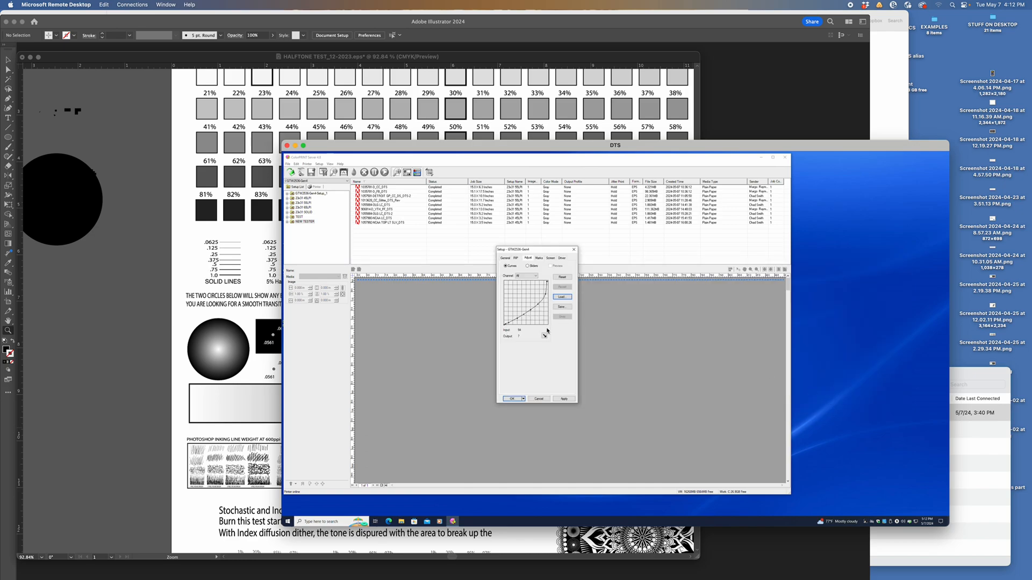
{"action": "left_click", "coordinate": [564, 399]}
{"action": "left_click", "coordinate": [512, 399]}
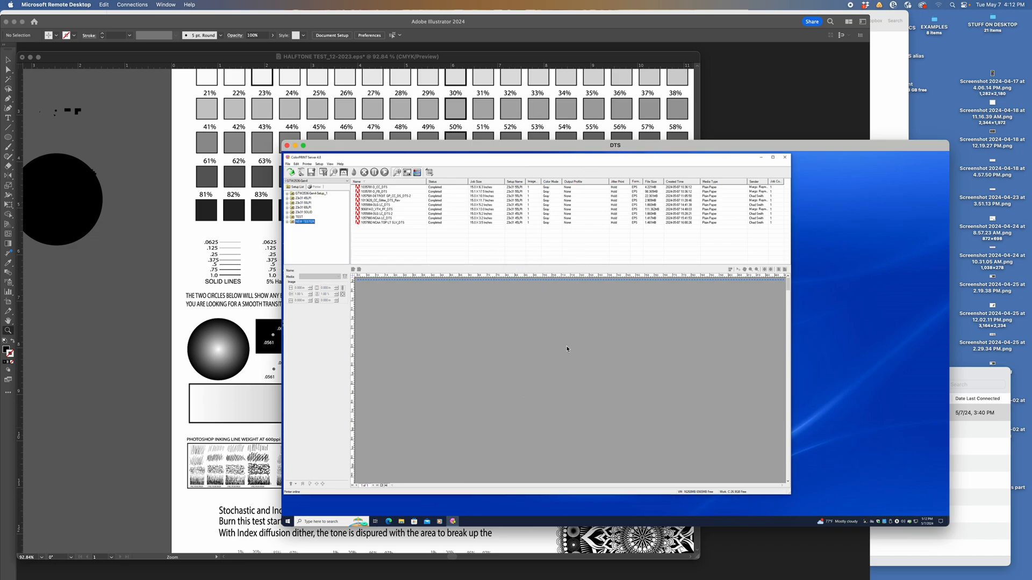
Add HALFTONE TEST_12-2023.eps from the TEST folder as a job under the NEW TESTER setup.
{"action": "left_click", "coordinate": [292, 223]}
{"action": "right_click", "coordinate": [292, 222]}
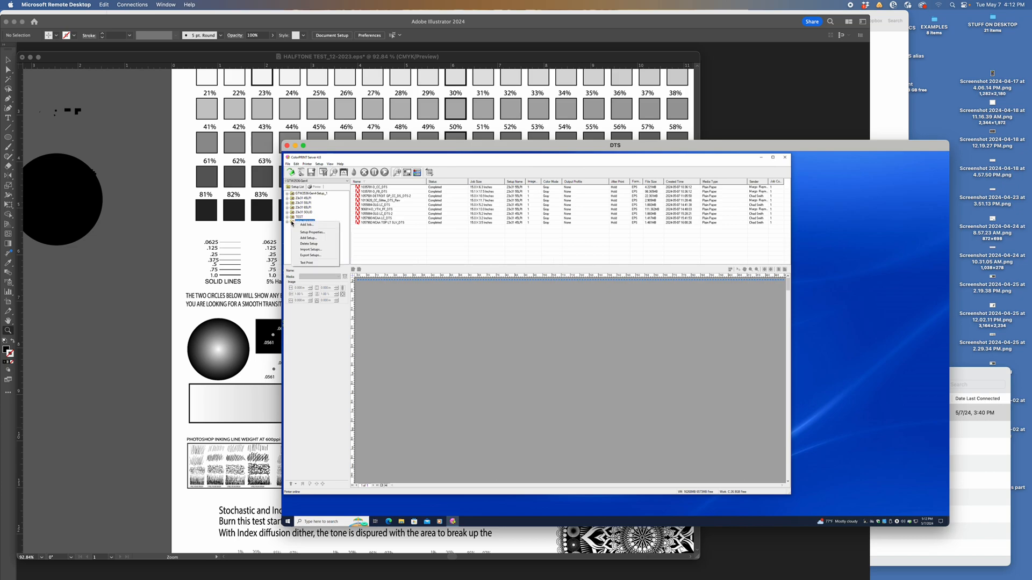
{"action": "left_click", "coordinate": [325, 228]}
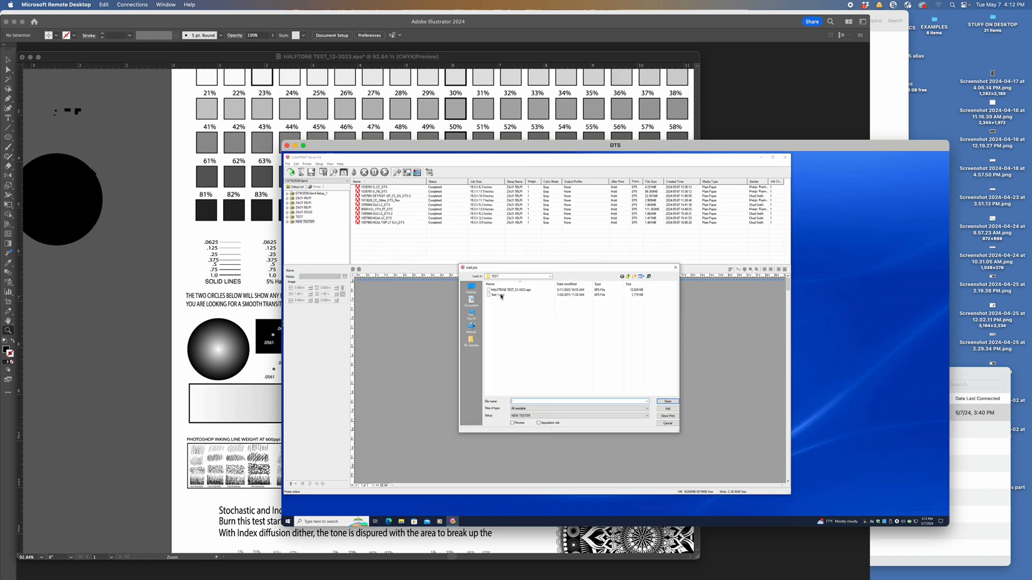
{"action": "left_click", "coordinate": [511, 290]}
{"action": "left_click", "coordinate": [669, 402]}
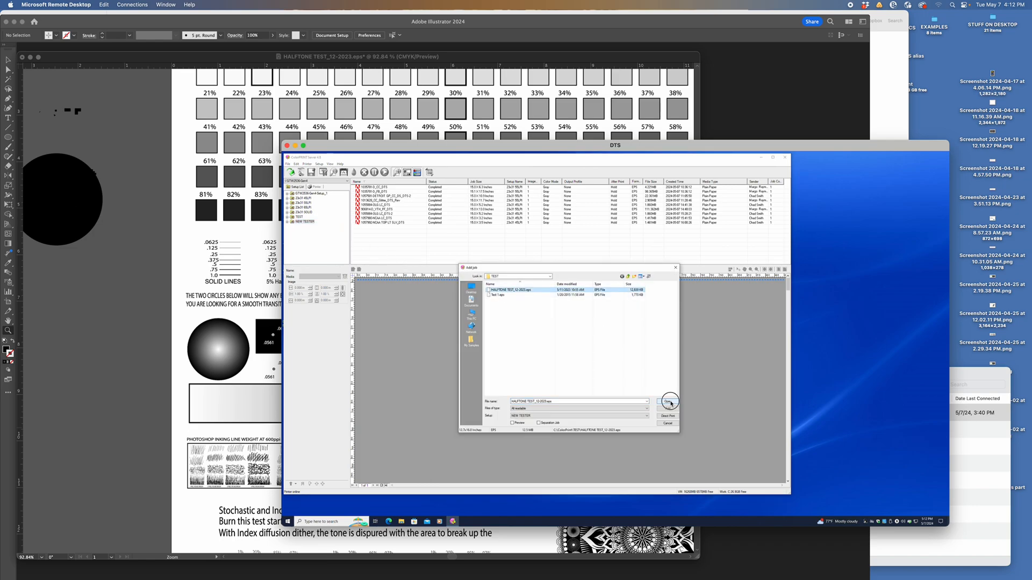